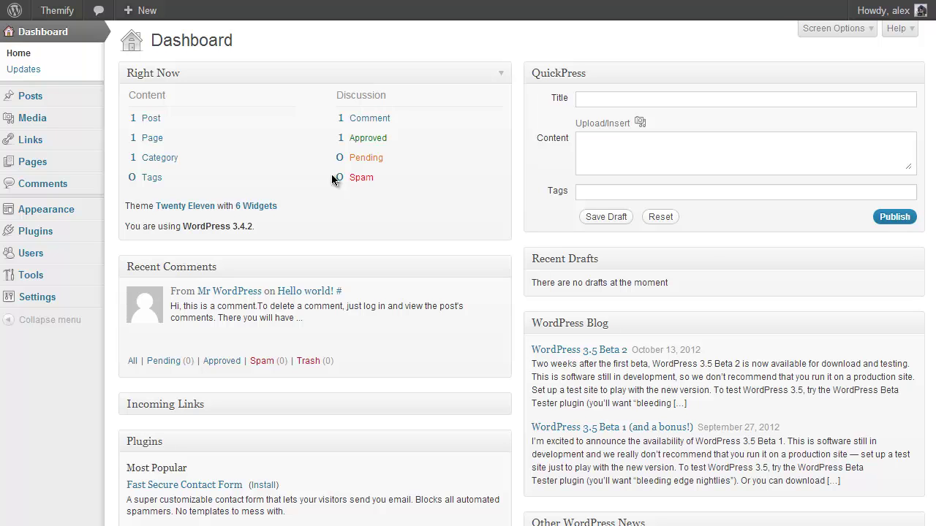
Upload the basic.zip theme package from the Install Themes upload form and install it.
{"action": "left_click", "coordinate": [74, 212]}
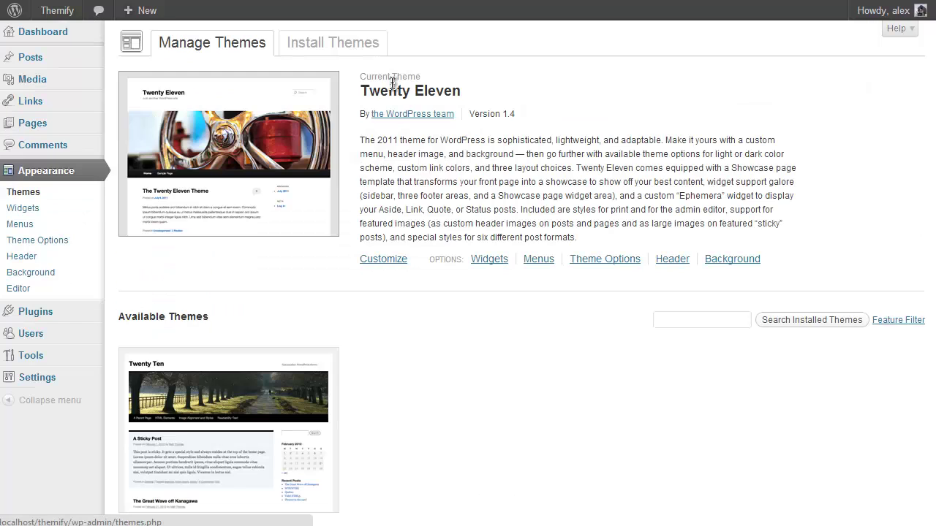
{"action": "left_click", "coordinate": [355, 50]}
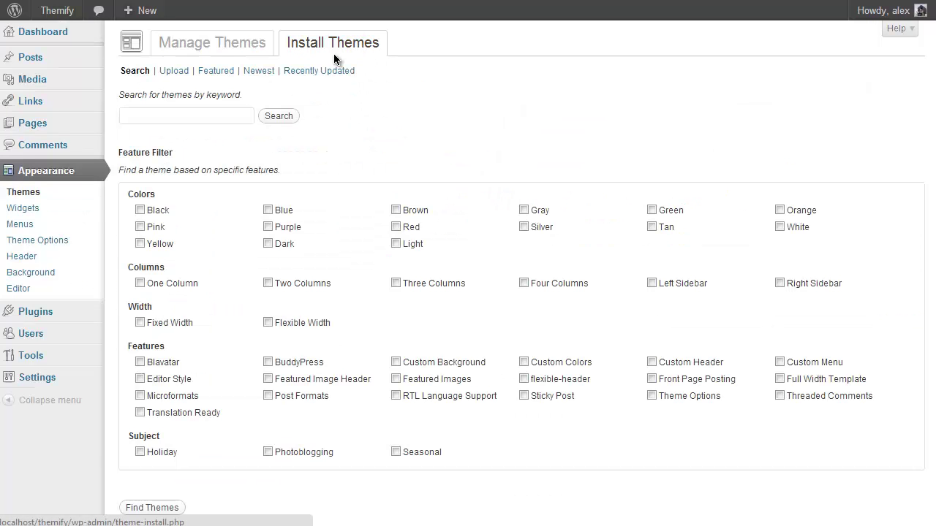
{"action": "left_click", "coordinate": [179, 71]}
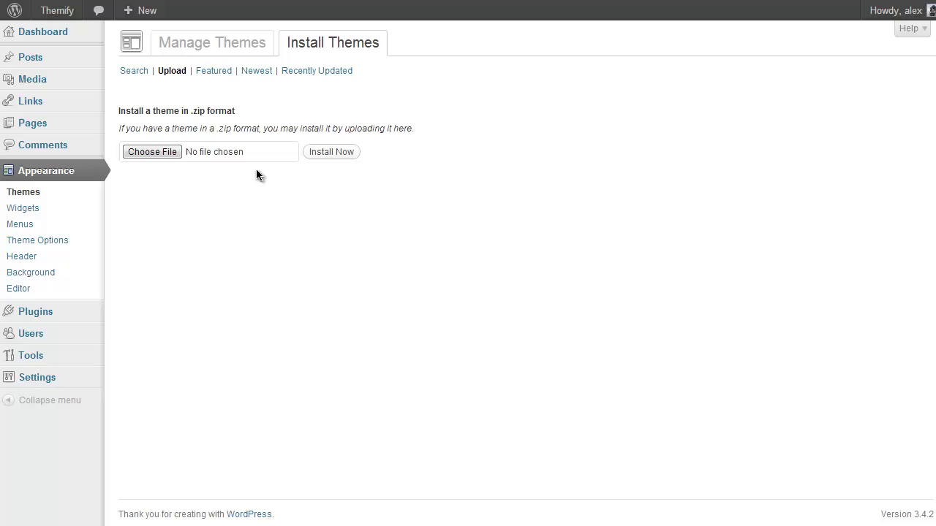
{"action": "left_click", "coordinate": [168, 153]}
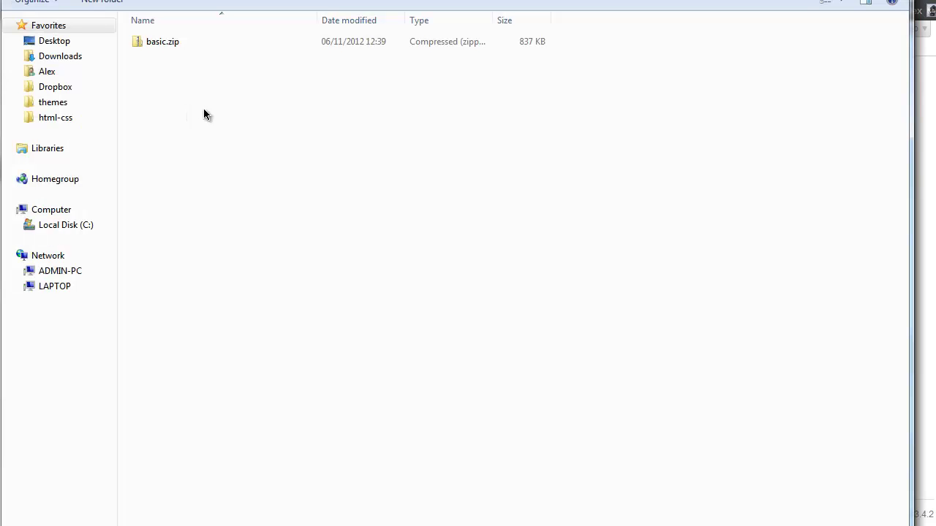
{"action": "double_click", "coordinate": [181, 43]}
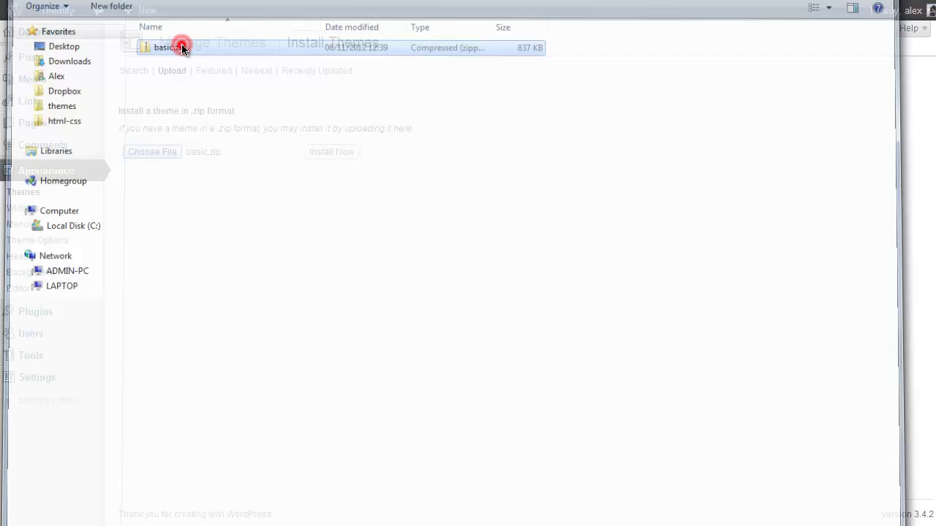
{"action": "left_click", "coordinate": [325, 155]}
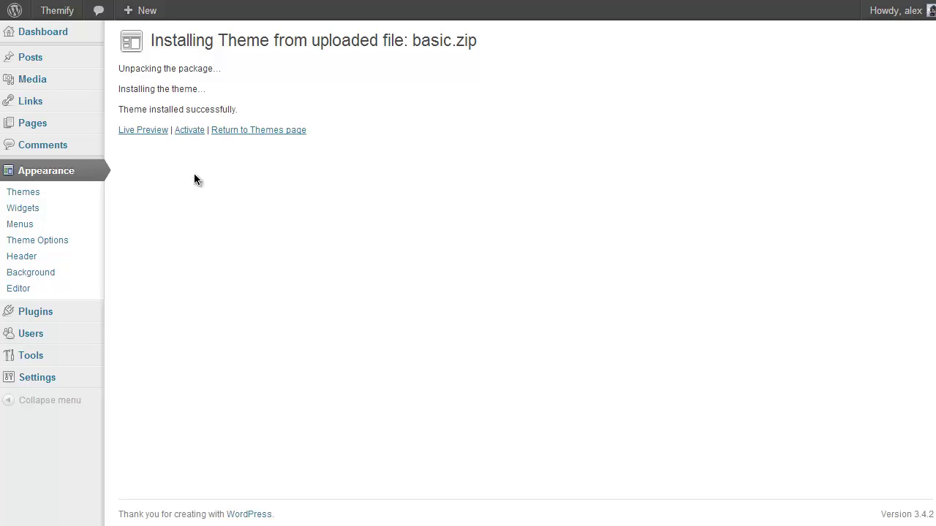
Activate the newly installed Basic theme from the install result page.
{"action": "left_click", "coordinate": [189, 130]}
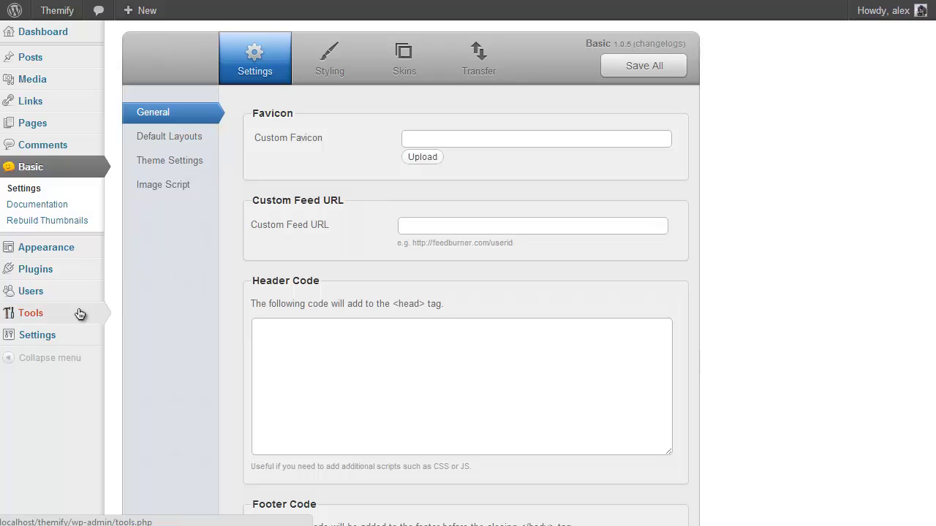
Install the WordPress Importer plugin from Tools > Import, then activate it and run the importer.
{"action": "mouse_move", "coordinate": [58, 315]}
{"action": "left_click", "coordinate": [145, 337]}
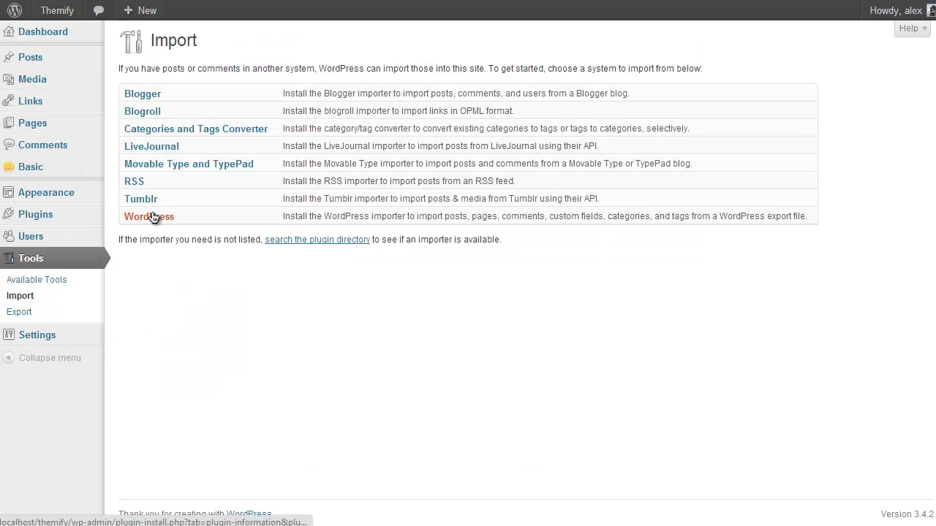
{"action": "left_click", "coordinate": [153, 217]}
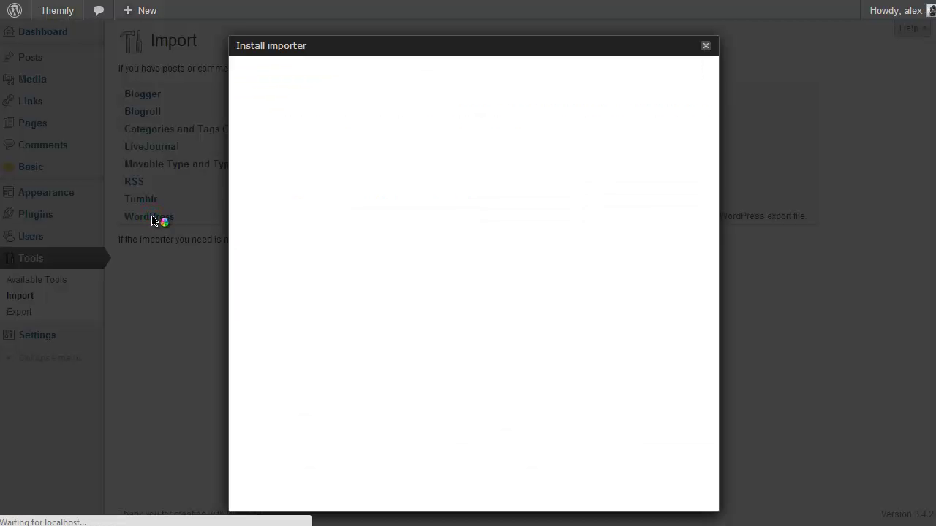
{"action": "left_click", "coordinate": [626, 99]}
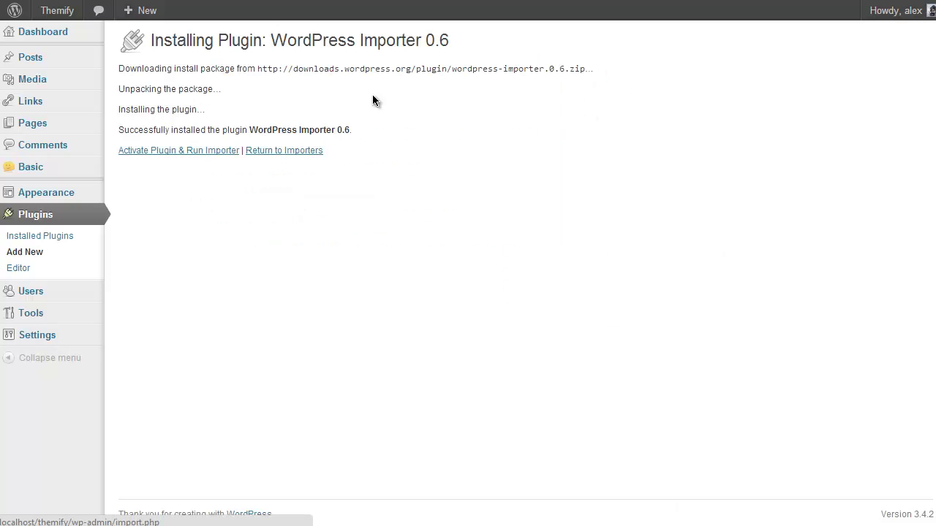
{"action": "left_click", "coordinate": [188, 150]}
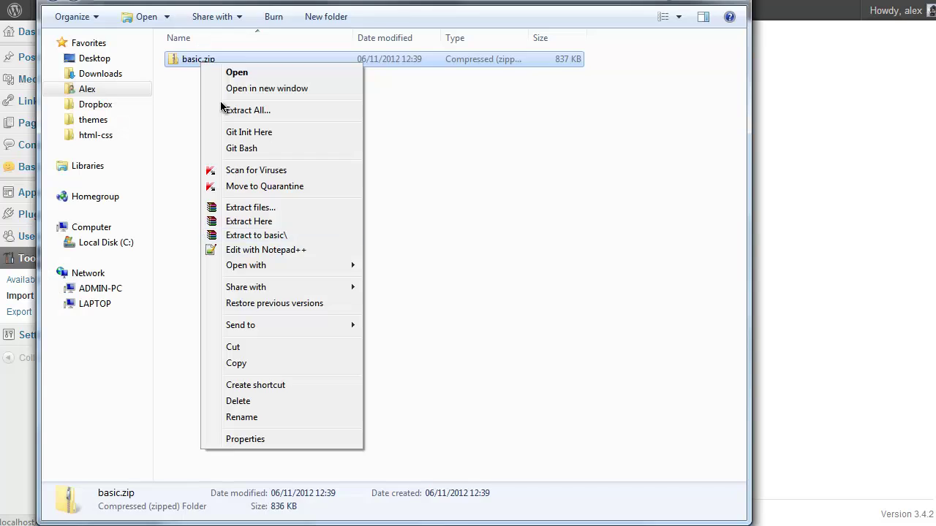
Extract basic.zip into a new basic folder.
{"action": "left_click", "coordinate": [189, 88]}
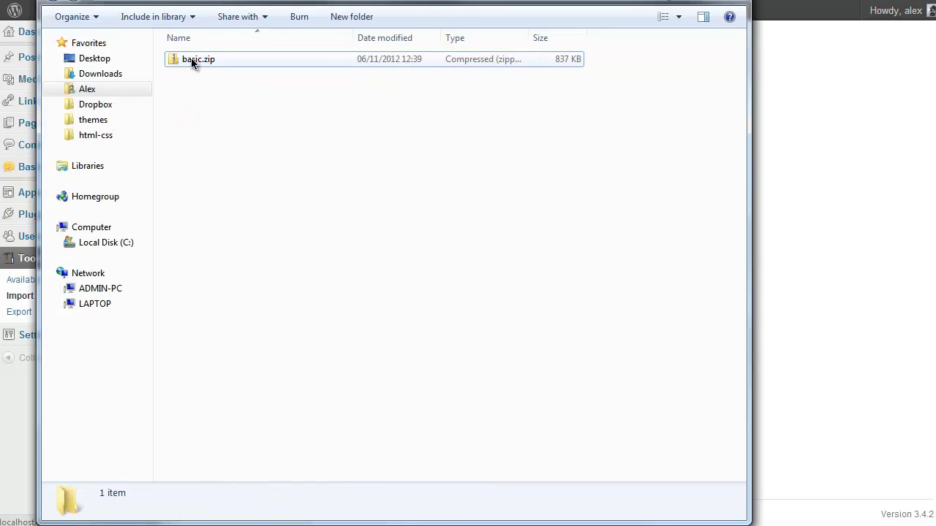
{"action": "right_click", "coordinate": [191, 58]}
{"action": "left_click", "coordinate": [226, 106]}
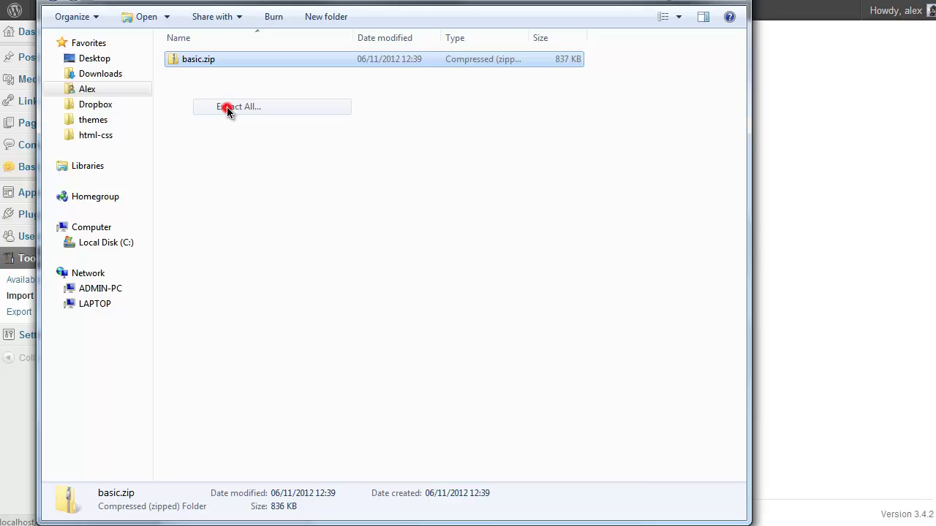
{"action": "left_click_drag", "start_coordinate": [496, 167], "coordinate": [394, 120]}
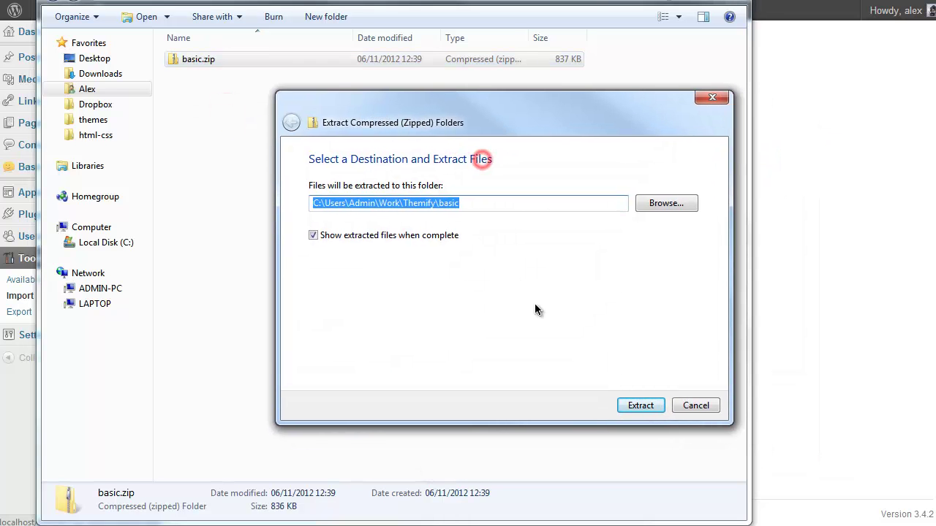
{"action": "left_click", "coordinate": [639, 405]}
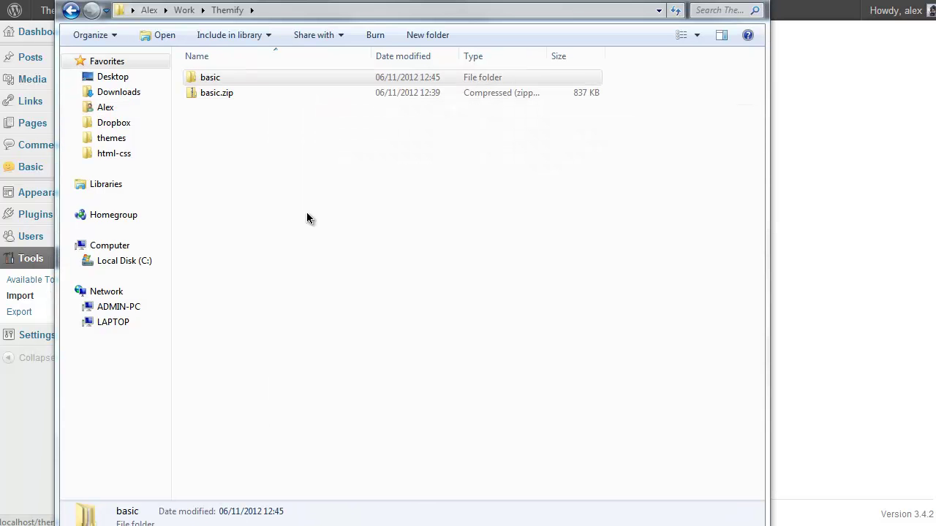
Browse into basic\basic, select sample-content.xml, then close the file chooser.
{"action": "left_click", "coordinate": [232, 78]}
{"action": "double_click", "coordinate": [233, 78]}
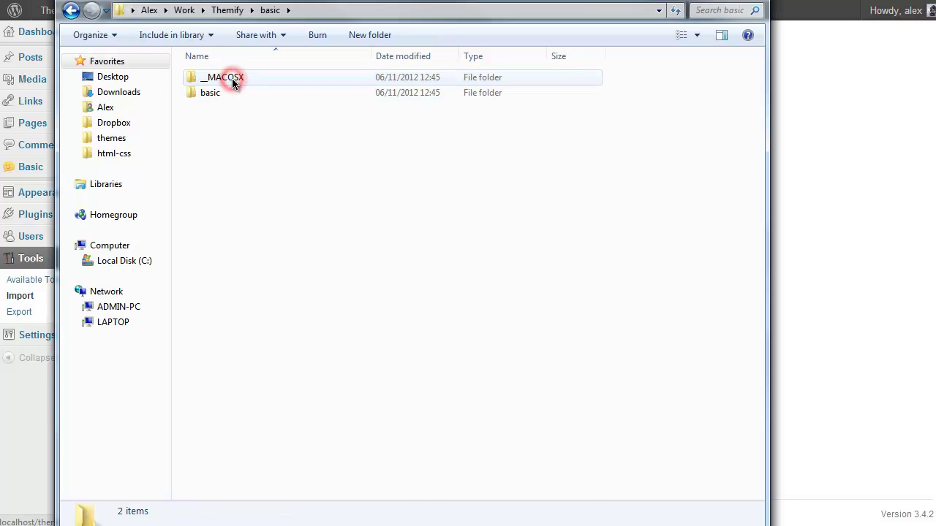
{"action": "double_click", "coordinate": [231, 93]}
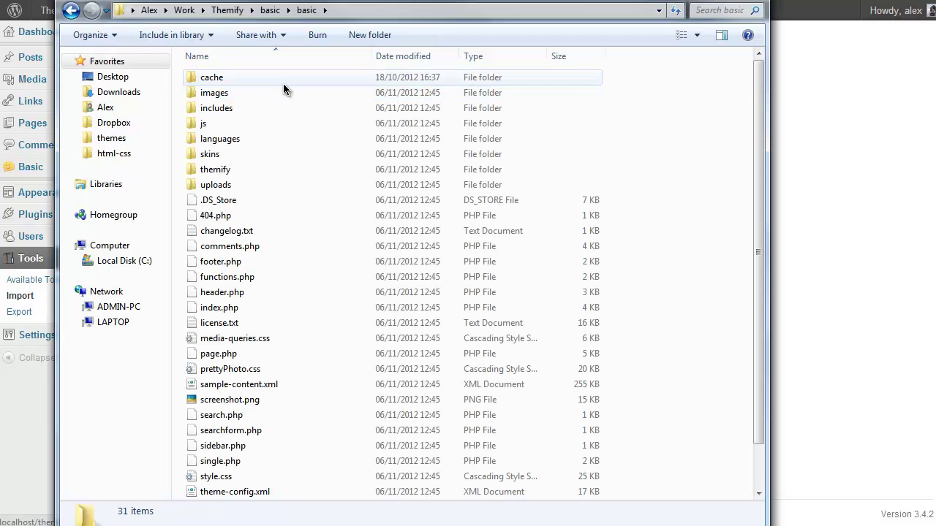
{"action": "scroll", "coordinate": [286, 355], "scroll_direction": "down", "scroll_amount": 1}
{"action": "left_click", "coordinate": [249, 339]}
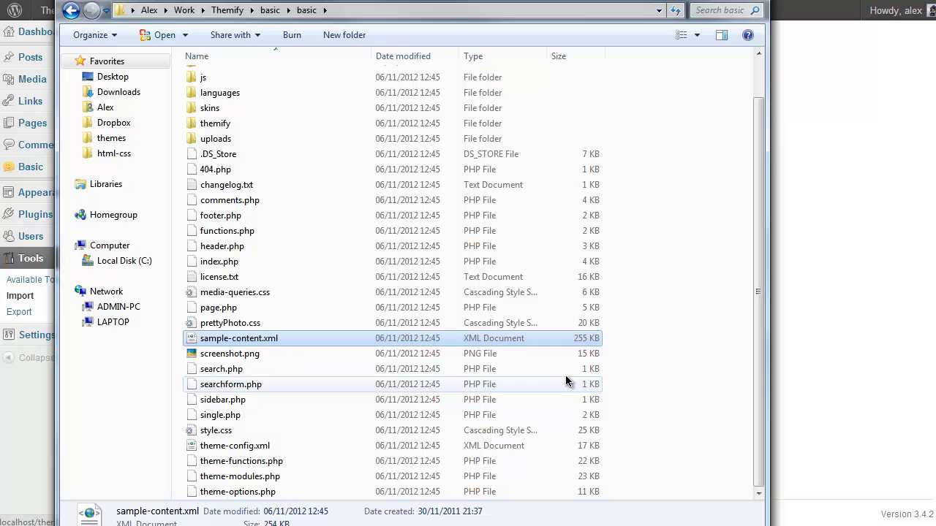
{"action": "key", "text": "Escape"}
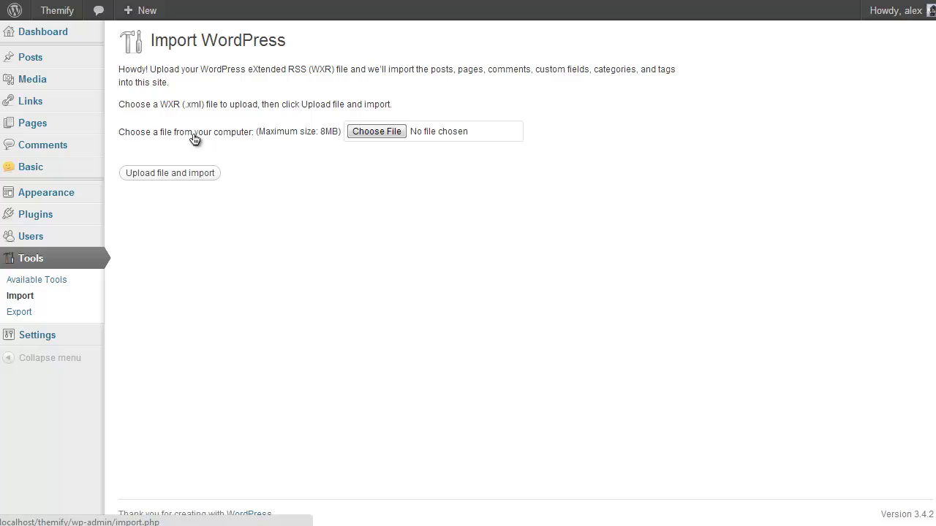
Choose sample-content.xml as the import file and upload it.
{"action": "left_click", "coordinate": [355, 133]}
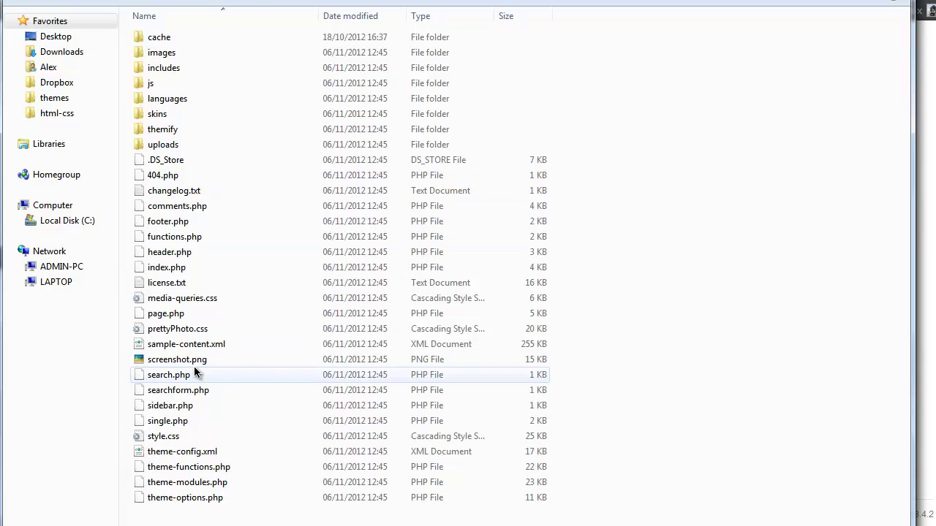
{"action": "left_click", "coordinate": [216, 345]}
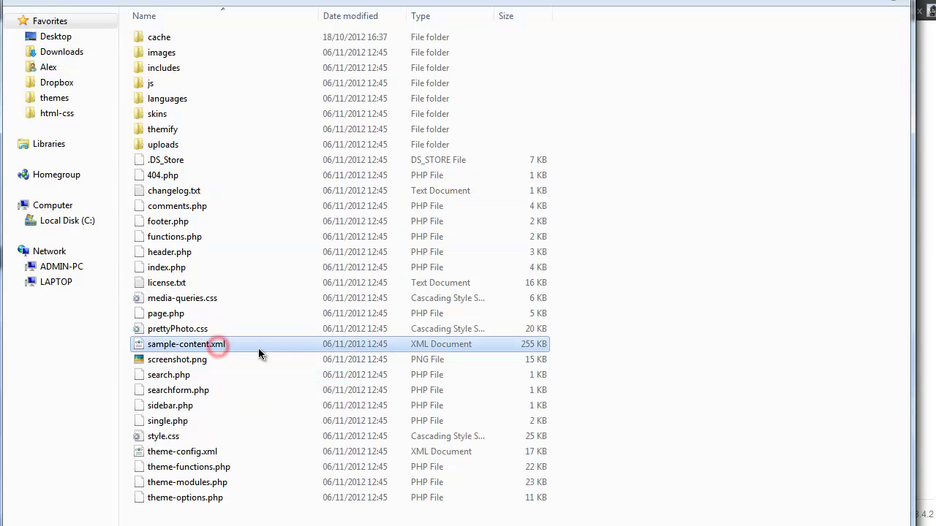
{"action": "double_click", "coordinate": [260, 345]}
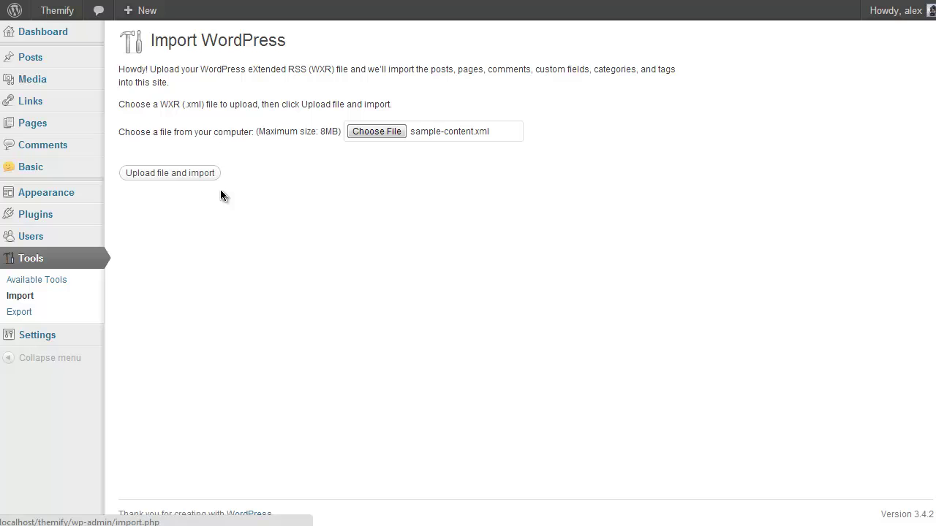
{"action": "left_click", "coordinate": [182, 172]}
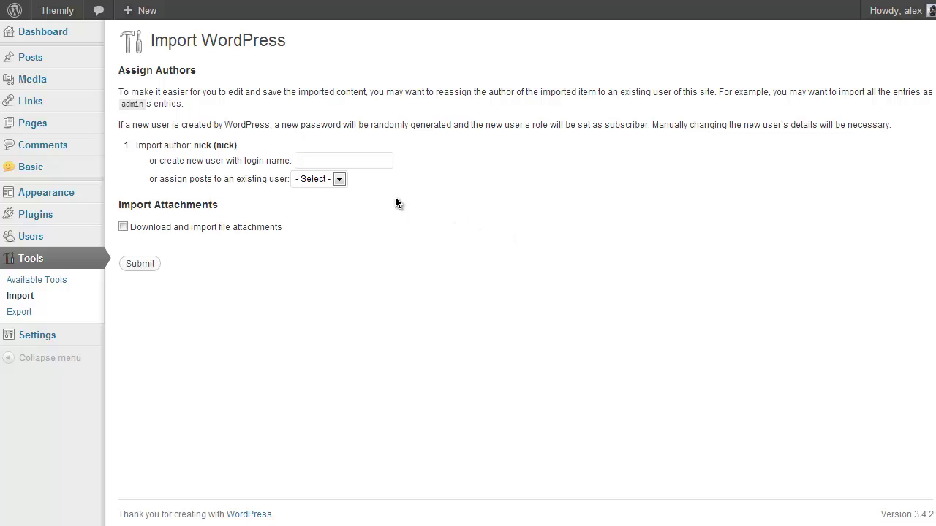
Assign imported posts to the existing site user, include attachment downloads, and submit.
{"action": "left_click", "coordinate": [338, 179]}
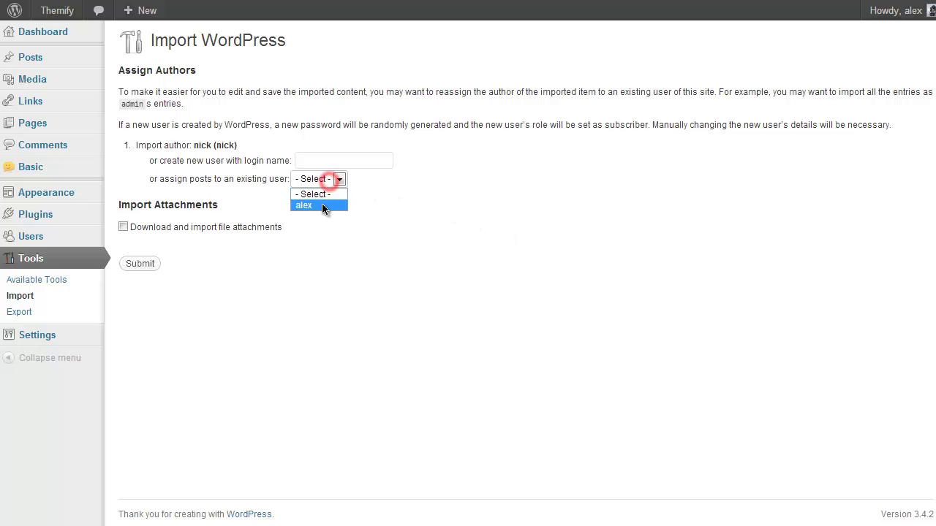
{"action": "left_click", "coordinate": [321, 203]}
{"action": "left_click", "coordinate": [163, 229]}
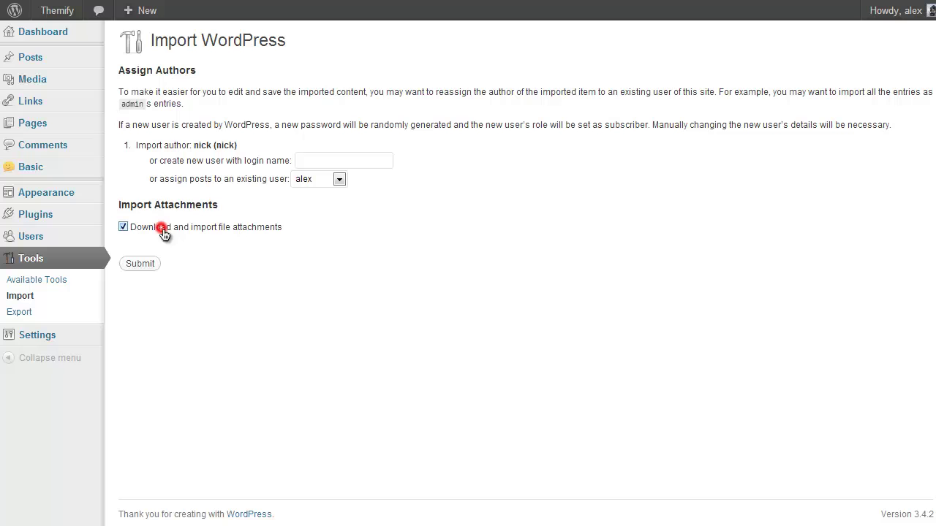
{"action": "left_click", "coordinate": [146, 265]}
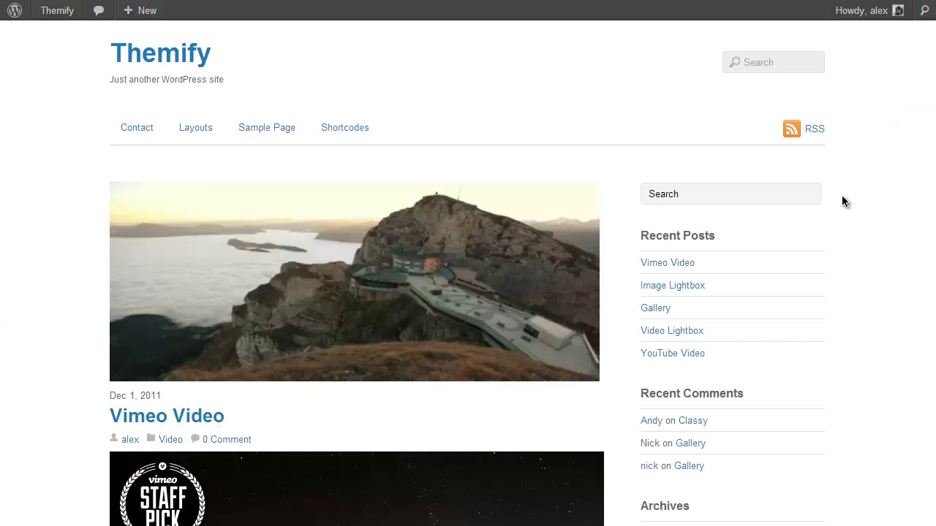
{"action": "scroll", "coordinate": [468, 293], "scroll_direction": "down", "scroll_amount": 14}
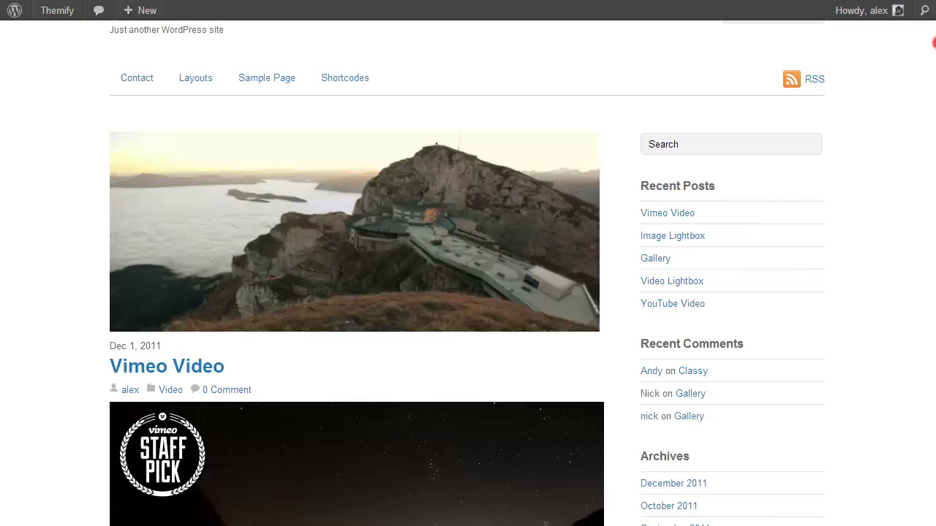
{"action": "scroll", "coordinate": [933, 220], "scroll_direction": "down", "scroll_amount": 20}
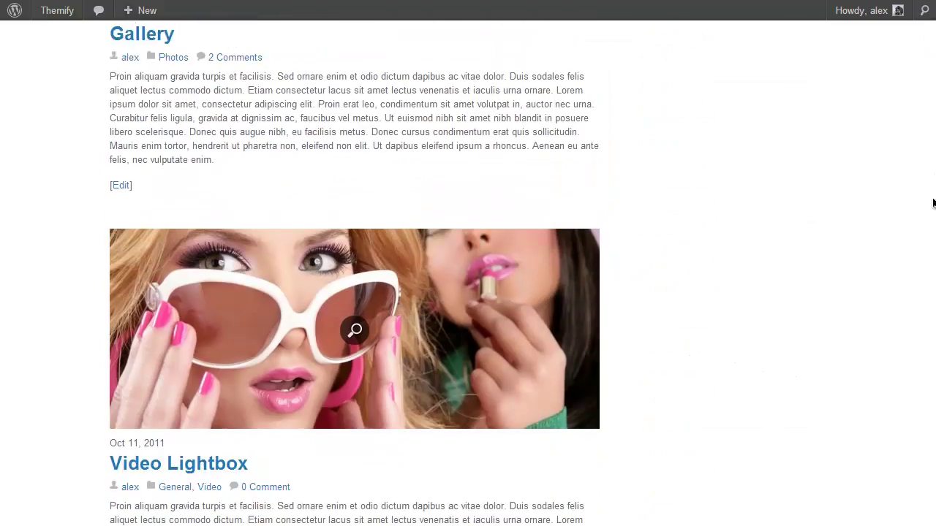
{"action": "scroll", "coordinate": [930, 332], "scroll_direction": "down", "scroll_amount": 20}
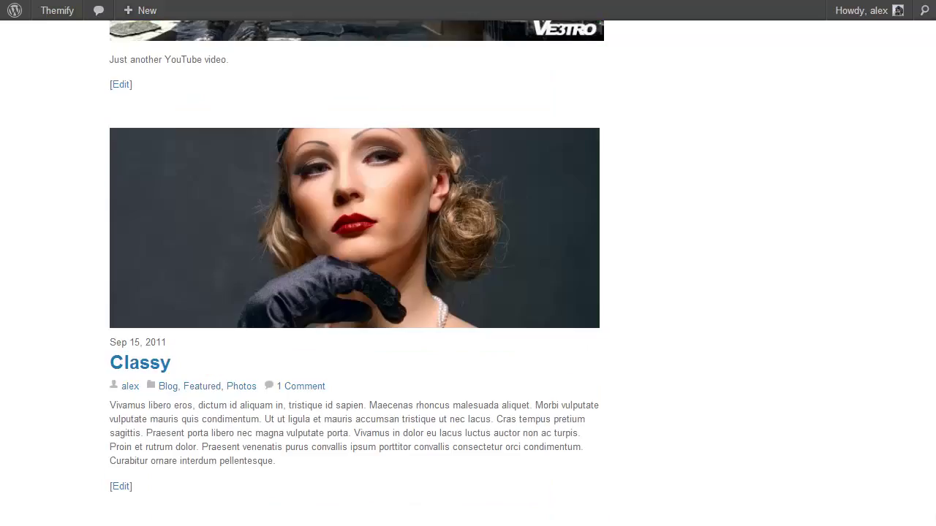
{"action": "left_click", "coordinate": [57, 10]}
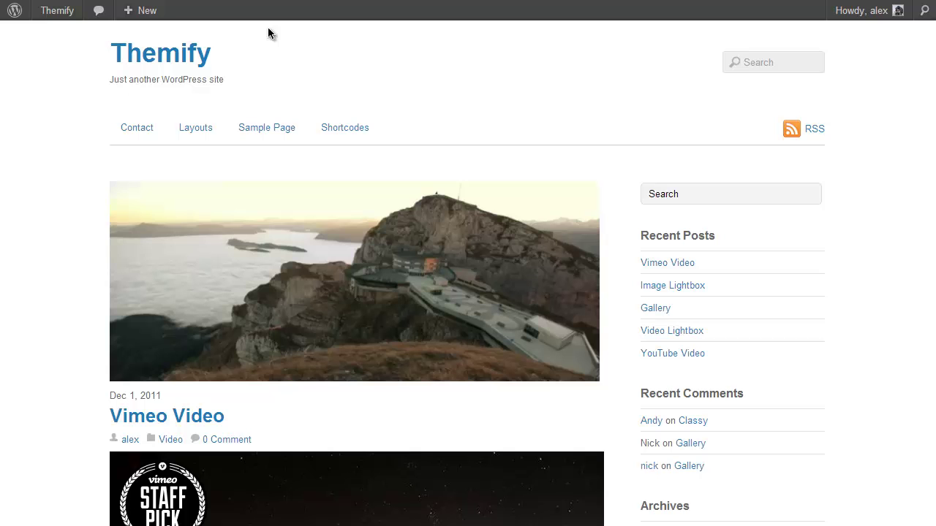
Go to the admin Dashboard via the Themify admin-bar menu and open Basic's settings.
{"action": "mouse_move", "coordinate": [59, 10]}
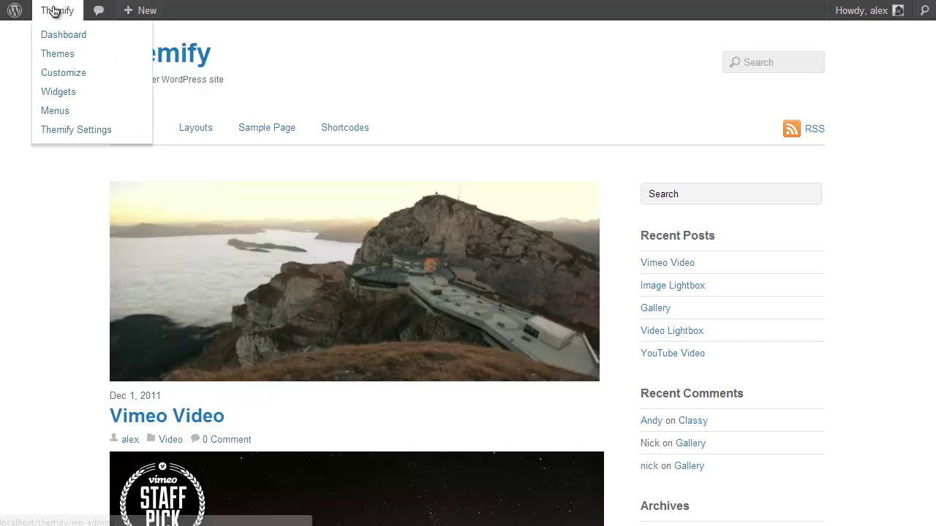
{"action": "left_click", "coordinate": [61, 34]}
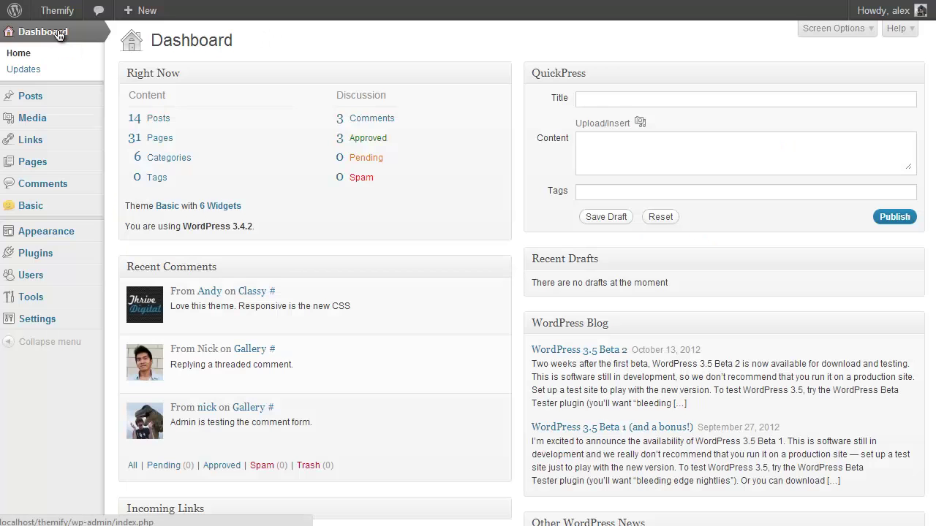
{"action": "left_click", "coordinate": [44, 207]}
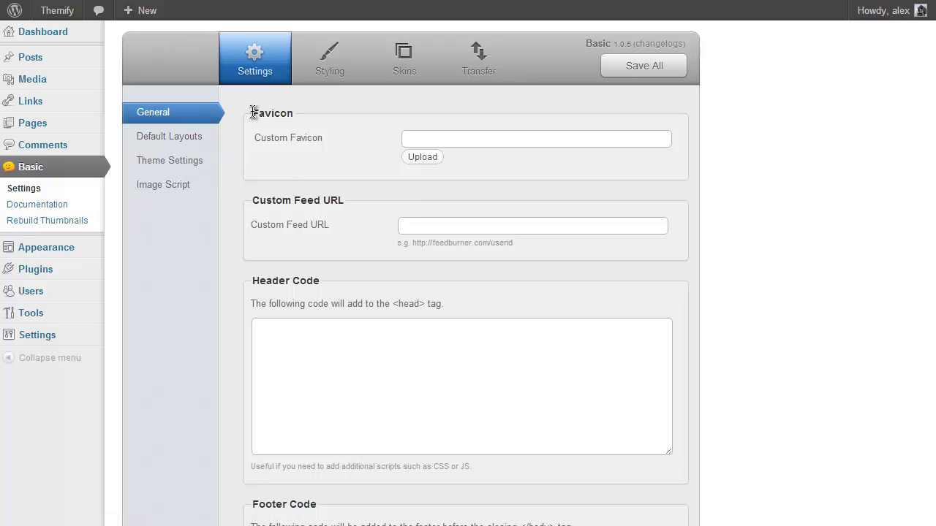
{"action": "left_click", "coordinate": [404, 137]}
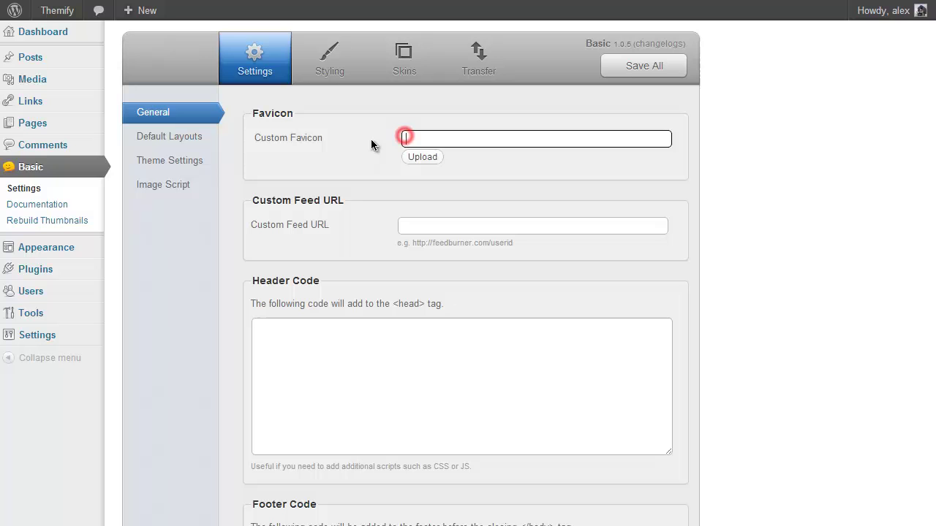
{"action": "left_click", "coordinate": [372, 139]}
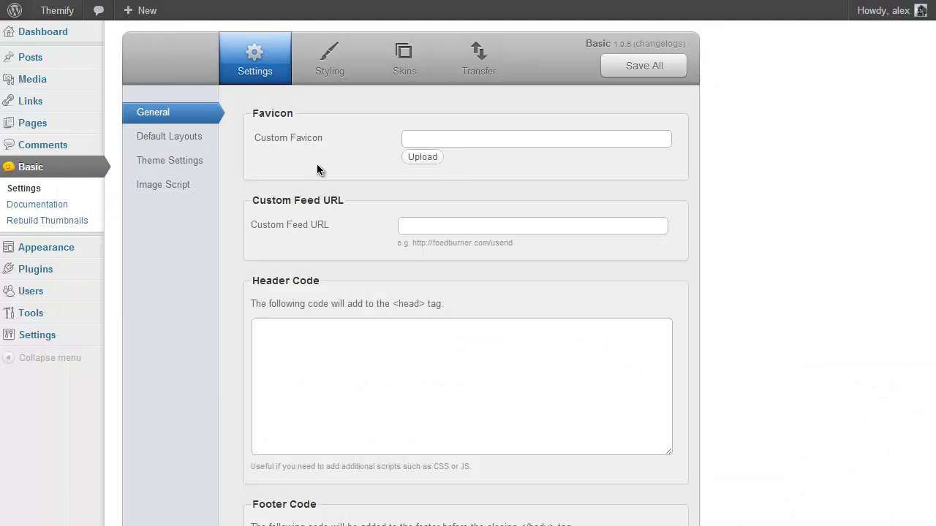
{"action": "left_click", "coordinate": [417, 135]}
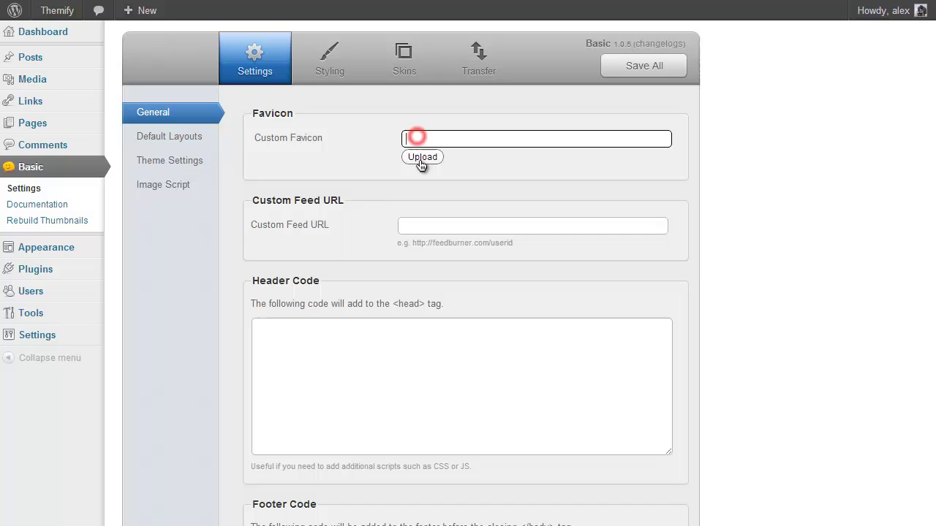
{"action": "scroll", "coordinate": [364, 138], "scroll_direction": "down", "scroll_amount": 1}
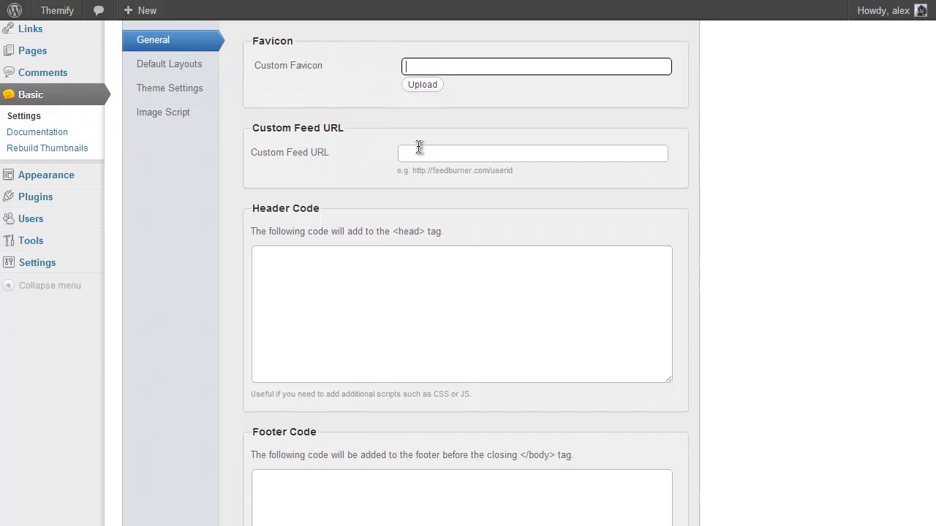
{"action": "left_click", "coordinate": [423, 153]}
{"action": "left_click", "coordinate": [336, 162]}
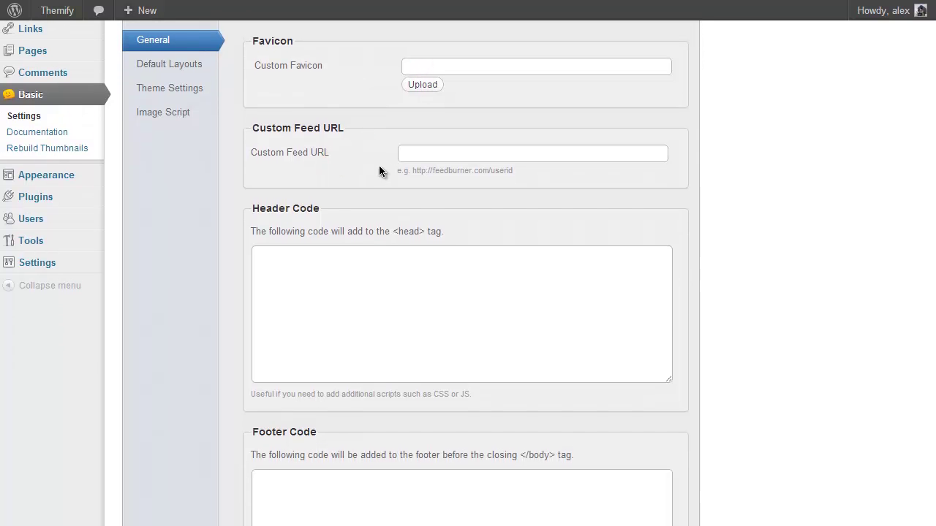
{"action": "left_click", "coordinate": [406, 157]}
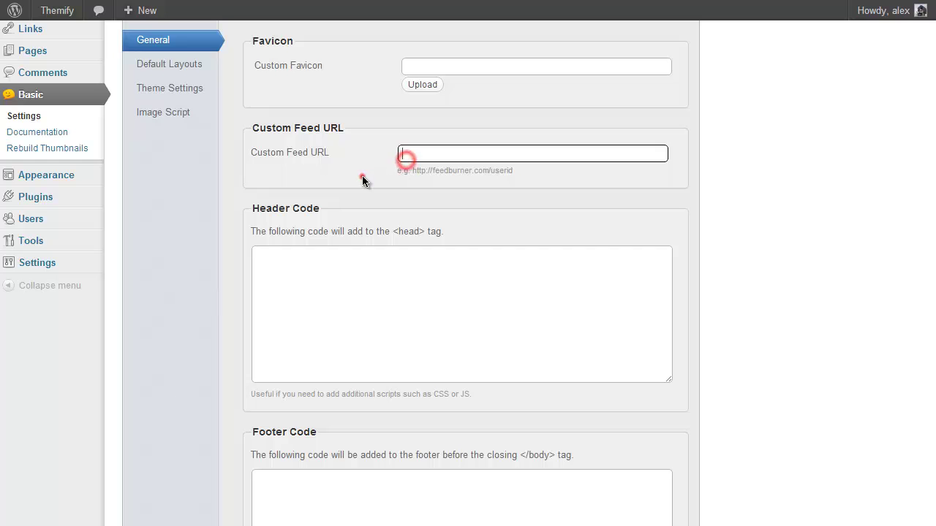
{"action": "left_click", "coordinate": [359, 178]}
{"action": "scroll", "coordinate": [247, 172], "scroll_direction": "down", "scroll_amount": 2}
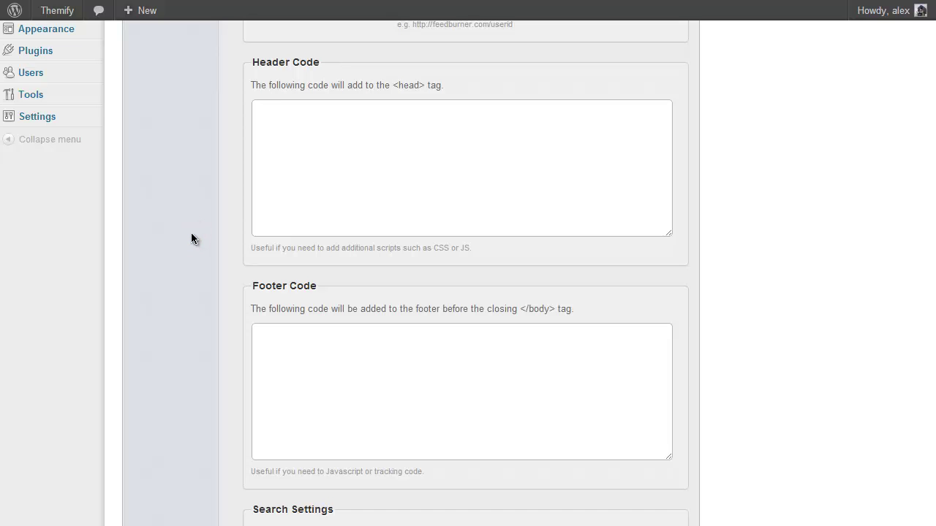
{"action": "scroll", "coordinate": [243, 119], "scroll_direction": "down", "scroll_amount": 5}
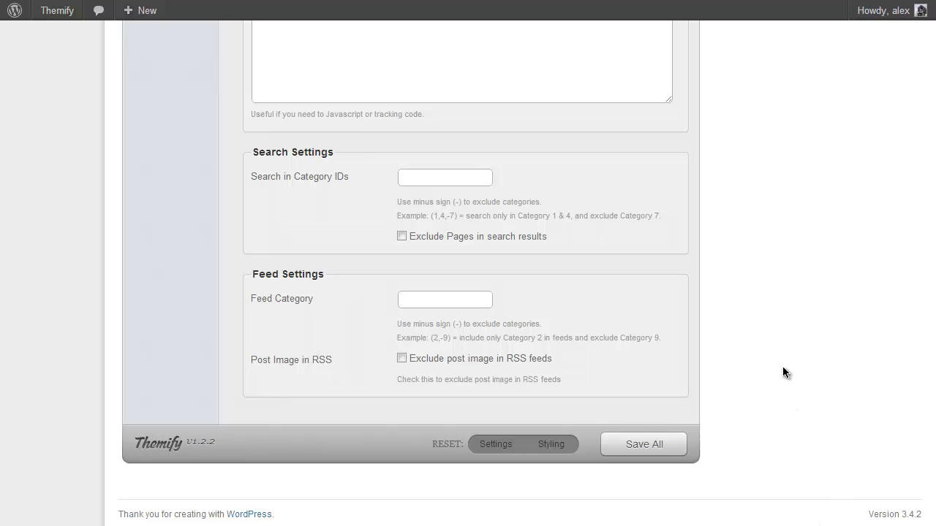
{"action": "scroll", "coordinate": [931, 351], "scroll_direction": "up", "scroll_amount": 15}
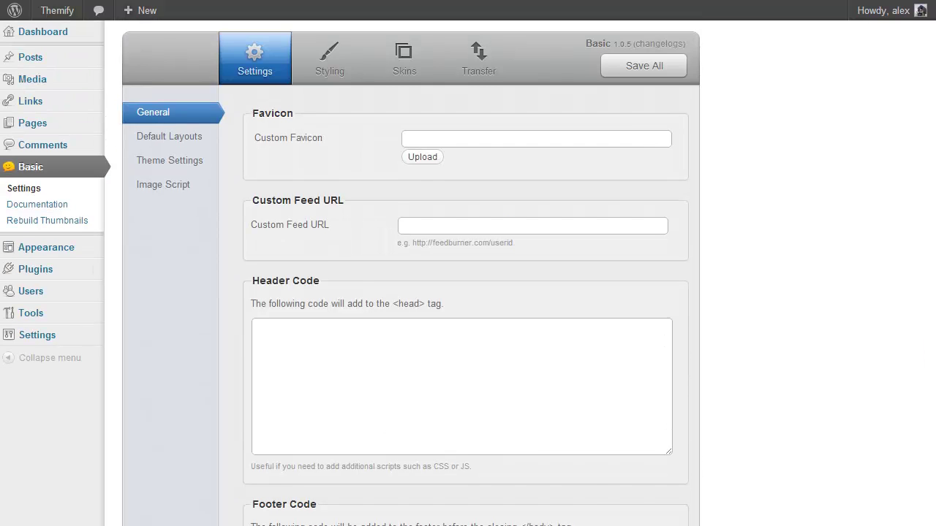
Switch to the Default Layouts tab in the Basic theme Settings panel.
{"action": "left_click", "coordinate": [199, 138]}
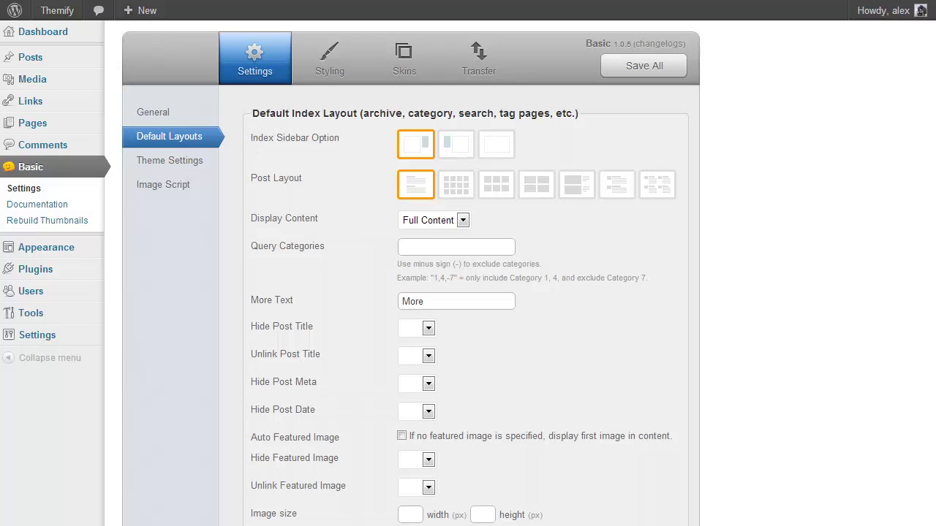
Set the Index Sidebar Option to left sidebar, save, and reload the homepage to check.
{"action": "left_click", "coordinate": [57, 10]}
{"action": "left_click", "coordinate": [456, 144]}
{"action": "left_click", "coordinate": [620, 69]}
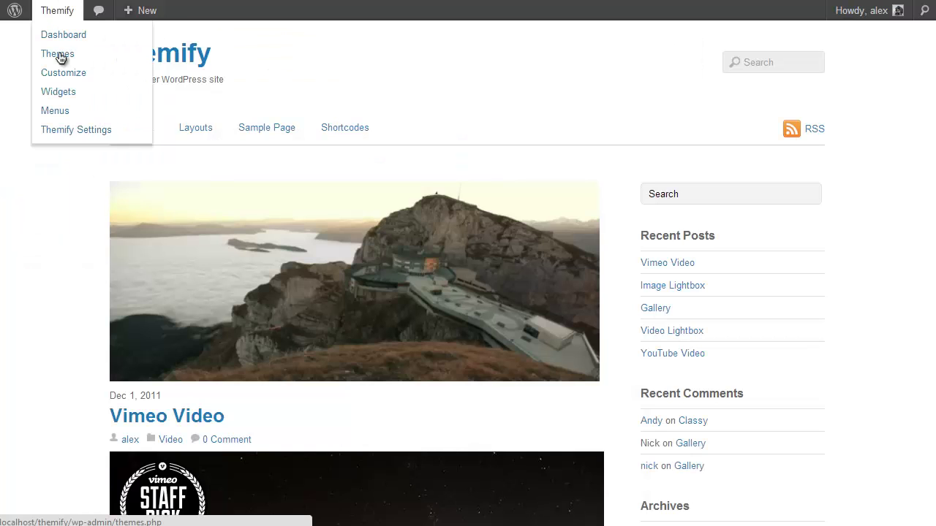
{"action": "key", "text": "F5"}
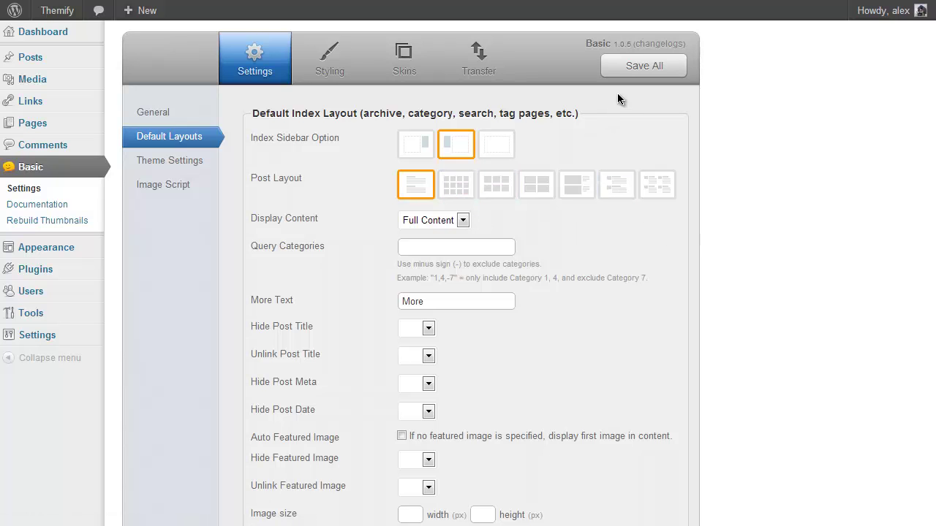
Choose the no-sidebar index layout with a 3-column grid post layout, save, and reload the homepage.
{"action": "left_click", "coordinate": [501, 142]}
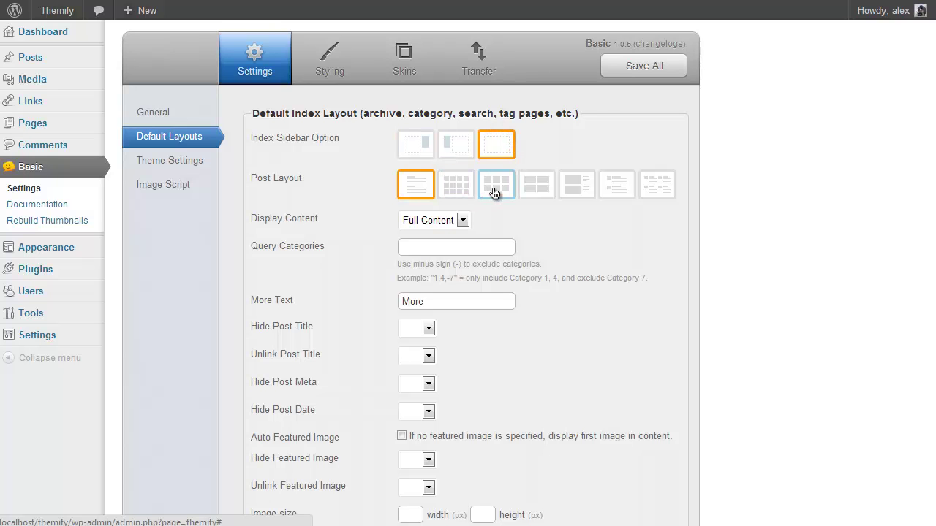
{"action": "left_click", "coordinate": [496, 190]}
{"action": "left_click", "coordinate": [633, 66]}
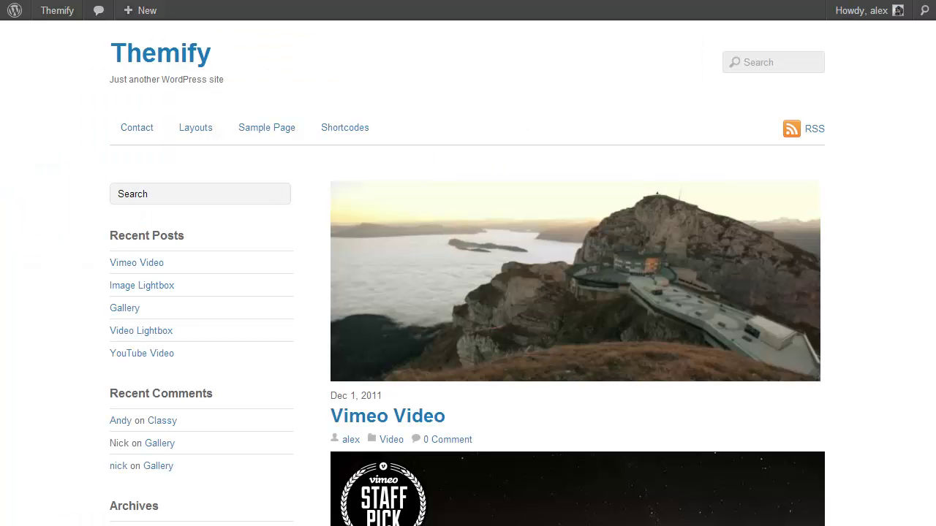
{"action": "key", "text": "F5"}
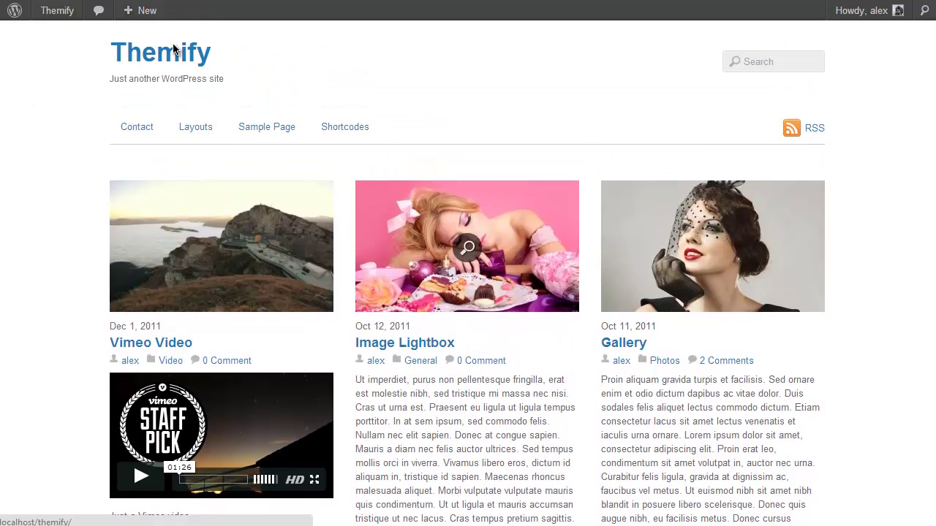
Set Display Content to Excerpt and save the layout settings.
{"action": "left_click", "coordinate": [173, 49]}
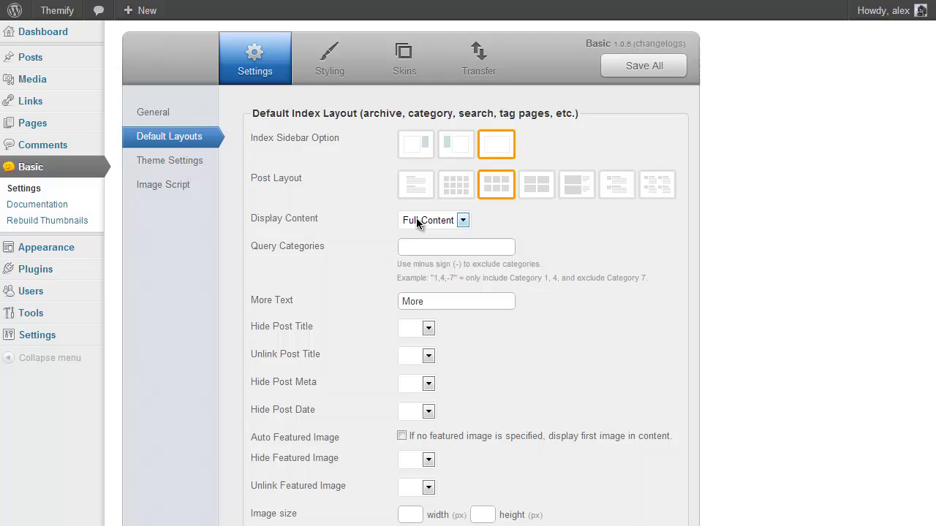
{"action": "left_click", "coordinate": [417, 220]}
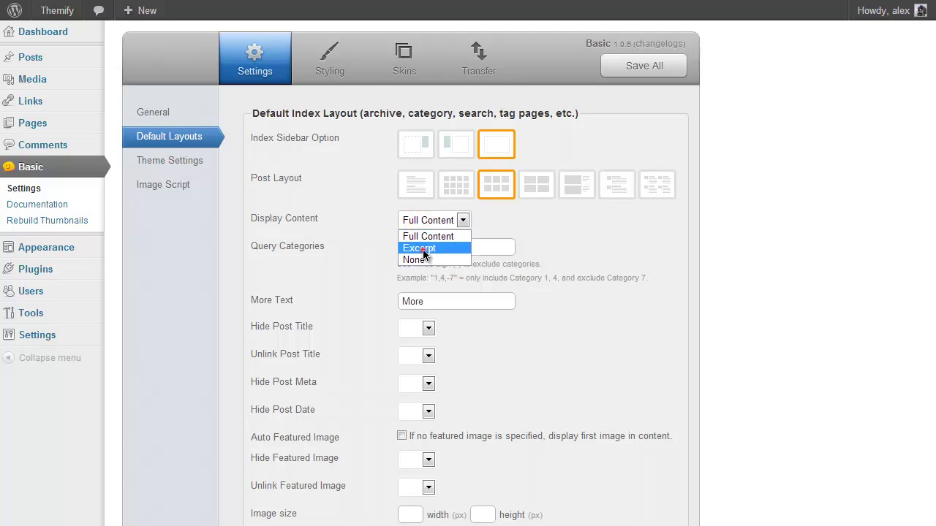
{"action": "left_click", "coordinate": [423, 249]}
{"action": "left_click", "coordinate": [654, 67]}
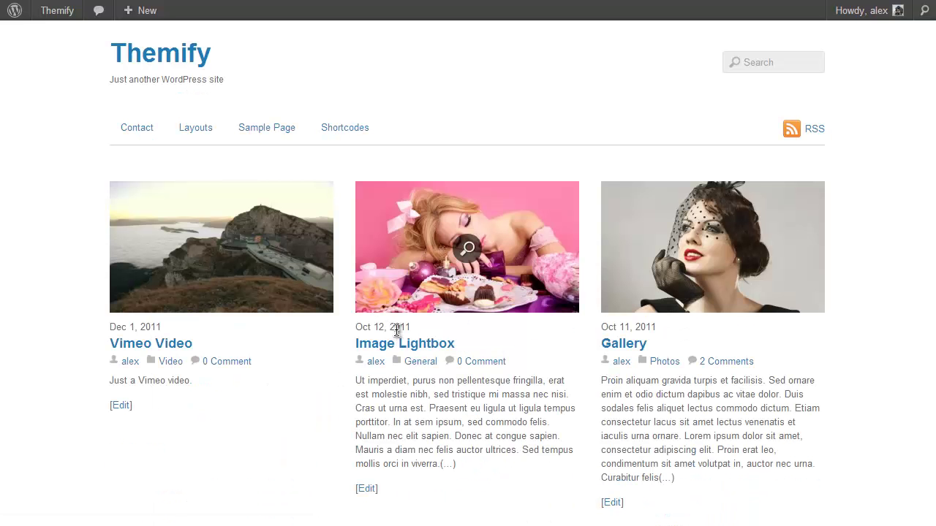
{"action": "scroll", "coordinate": [410, 406], "scroll_direction": "down", "scroll_amount": 1}
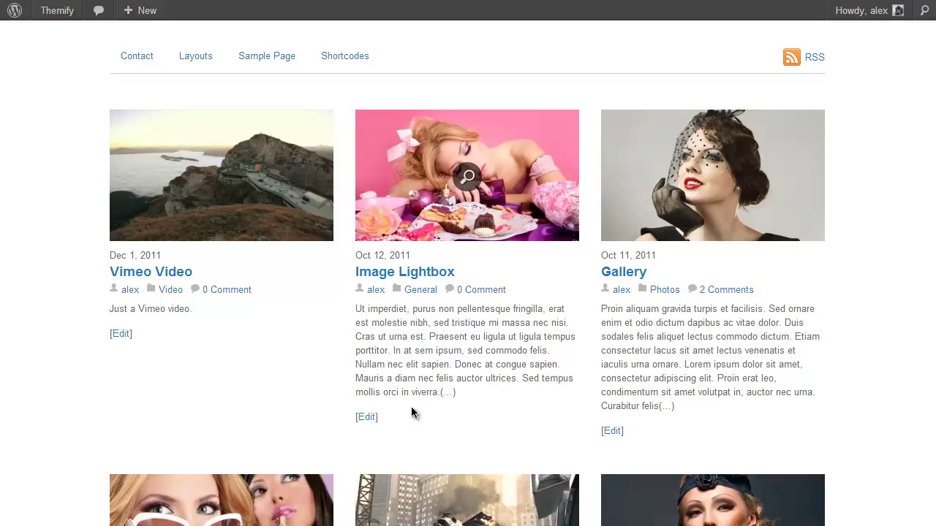
{"action": "scroll", "coordinate": [411, 365], "scroll_direction": "up", "scroll_amount": 1}
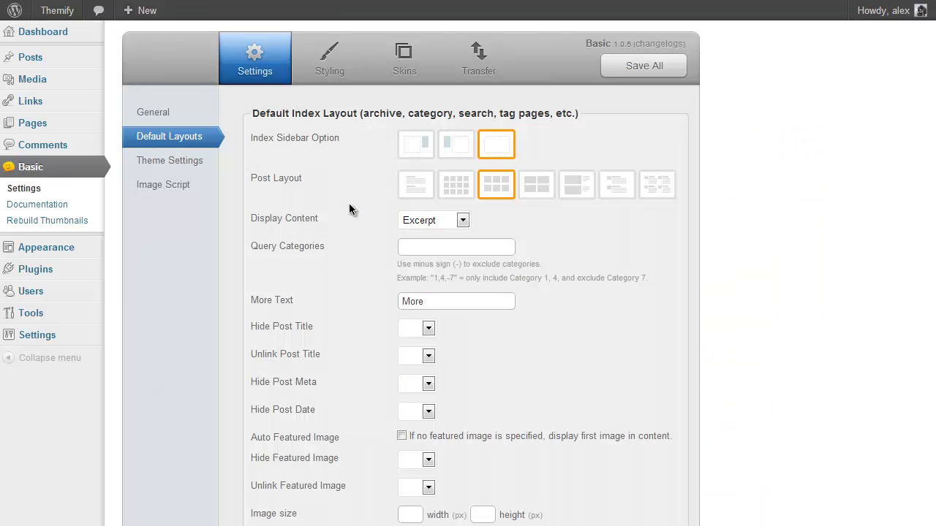
Look over the Query Categories field and the post title and meta options without changing them.
{"action": "scroll", "coordinate": [348, 180], "scroll_direction": "down", "scroll_amount": 1}
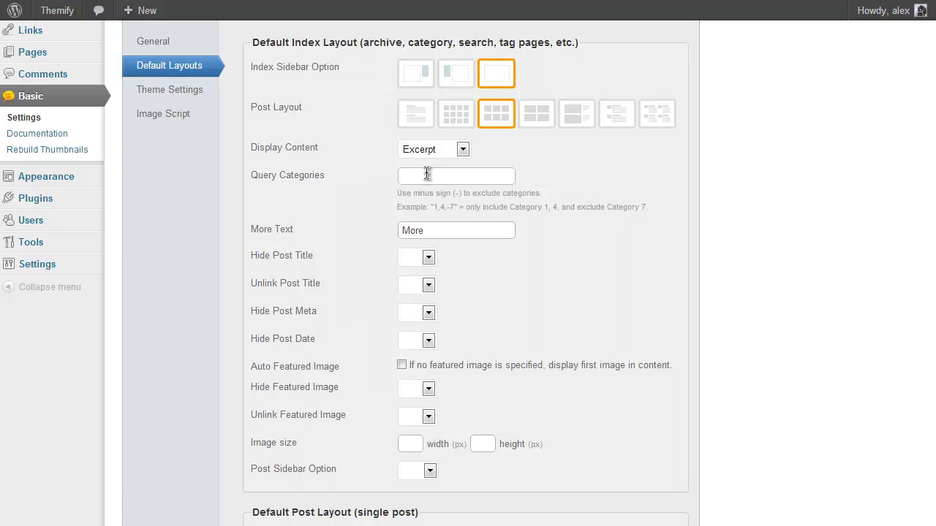
{"action": "left_click", "coordinate": [428, 173]}
{"action": "left_click", "coordinate": [413, 176]}
{"action": "left_click", "coordinate": [372, 178]}
{"action": "scroll", "coordinate": [366, 179], "scroll_direction": "down", "scroll_amount": 1}
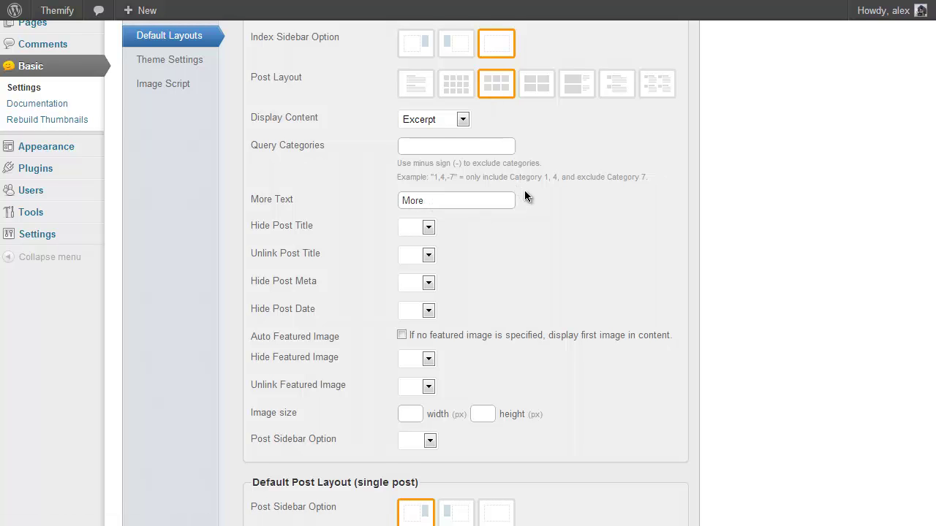
{"action": "scroll", "coordinate": [524, 193], "scroll_direction": "down", "scroll_amount": 2}
{"action": "left_click", "coordinate": [415, 151]}
{"action": "left_click", "coordinate": [492, 181]}
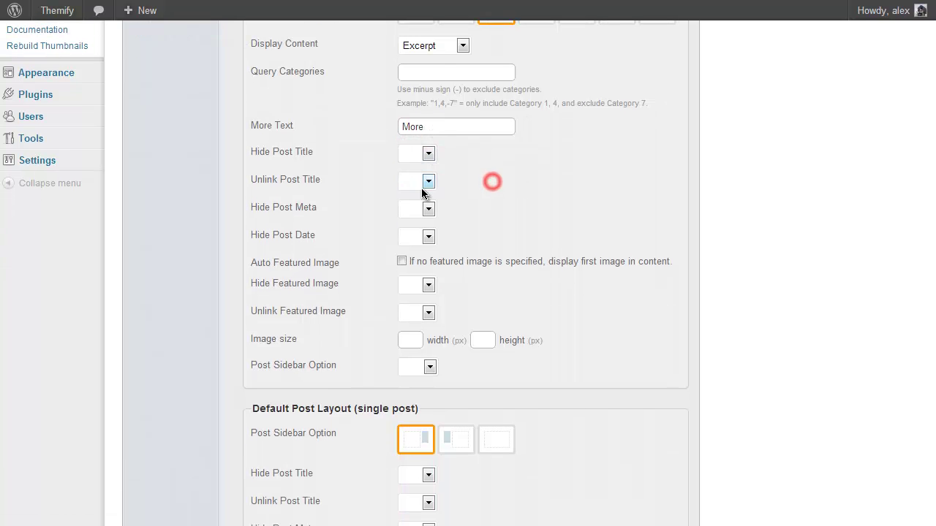
{"action": "left_click", "coordinate": [423, 183]}
{"action": "left_click", "coordinate": [528, 223]}
{"action": "left_click", "coordinate": [424, 210]}
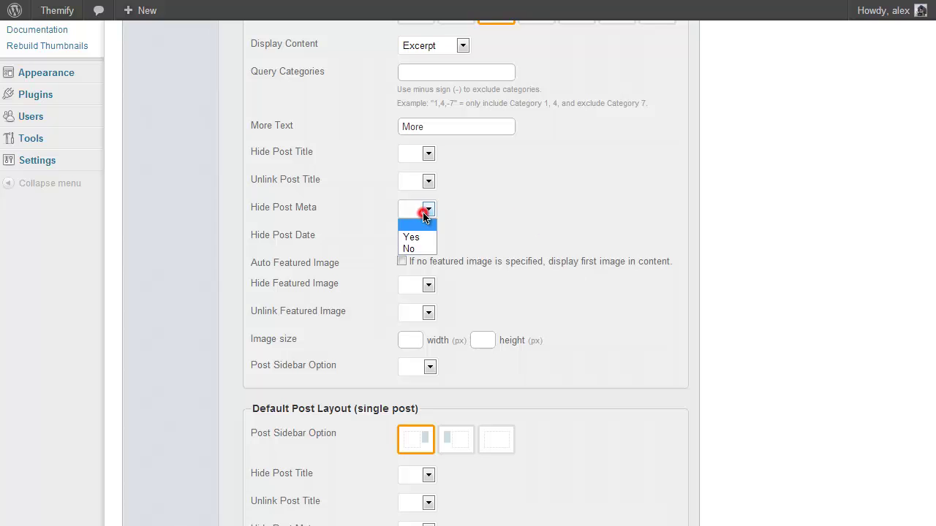
{"action": "left_click", "coordinate": [469, 216]}
{"action": "scroll", "coordinate": [664, 276], "scroll_direction": "up", "scroll_amount": 5}
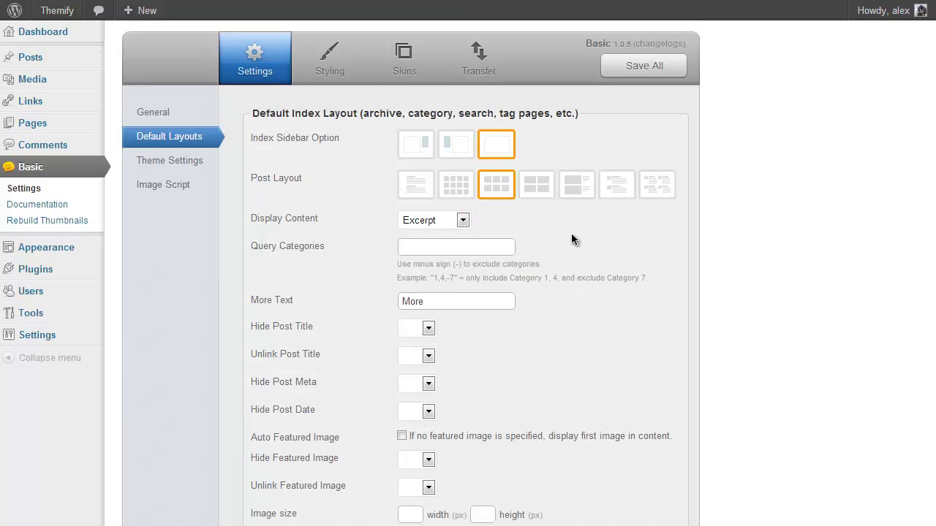
Set Display Content to None and Unlink Post Title, Hide Post Meta, Hide Post Date to Yes.
{"action": "left_click", "coordinate": [444, 220]}
{"action": "left_click", "coordinate": [423, 258]}
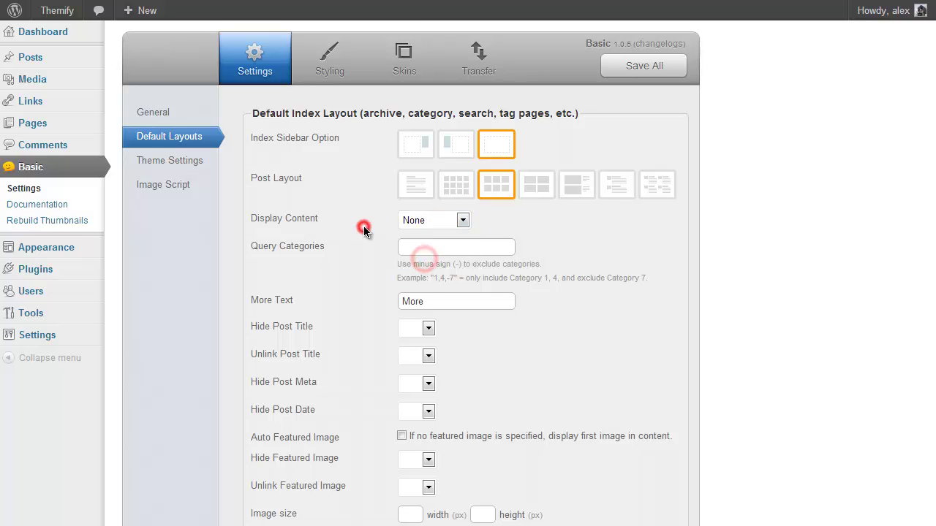
{"action": "scroll", "coordinate": [395, 244], "scroll_direction": "down", "scroll_amount": 2}
{"action": "left_click", "coordinate": [427, 210]}
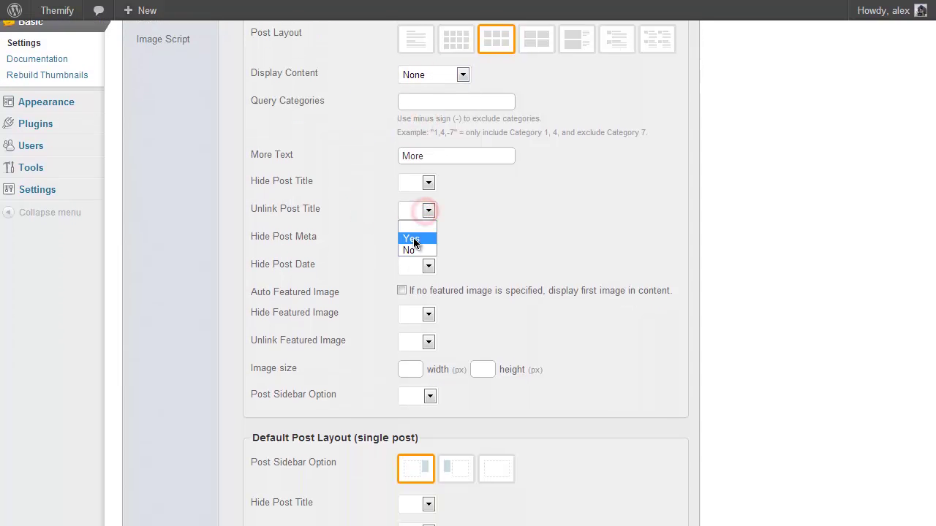
{"action": "left_click", "coordinate": [412, 239]}
{"action": "left_click", "coordinate": [412, 238]}
{"action": "left_click", "coordinate": [417, 266]}
{"action": "left_click", "coordinate": [418, 269]}
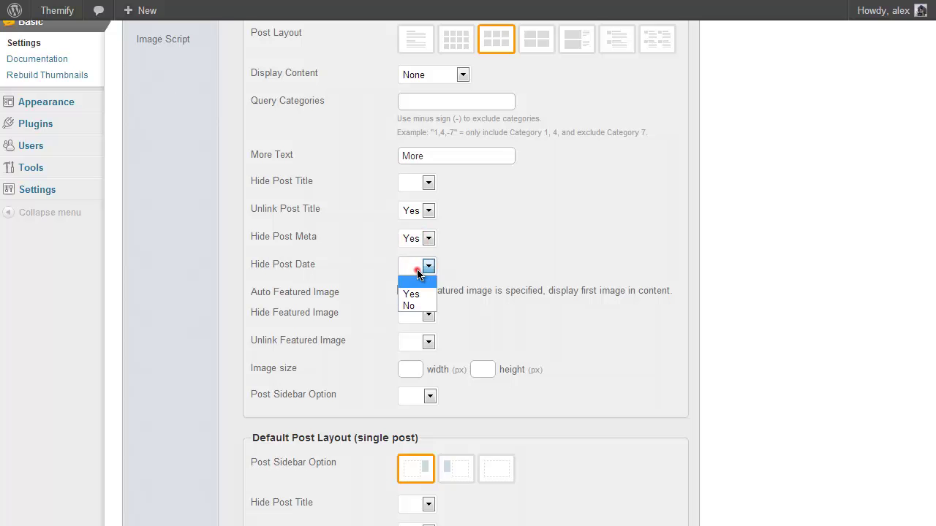
{"action": "left_click", "coordinate": [413, 293]}
Save the index layout settings and scroll through the page to review them.
{"action": "scroll", "coordinate": [555, 278], "scroll_direction": "up", "scroll_amount": 2}
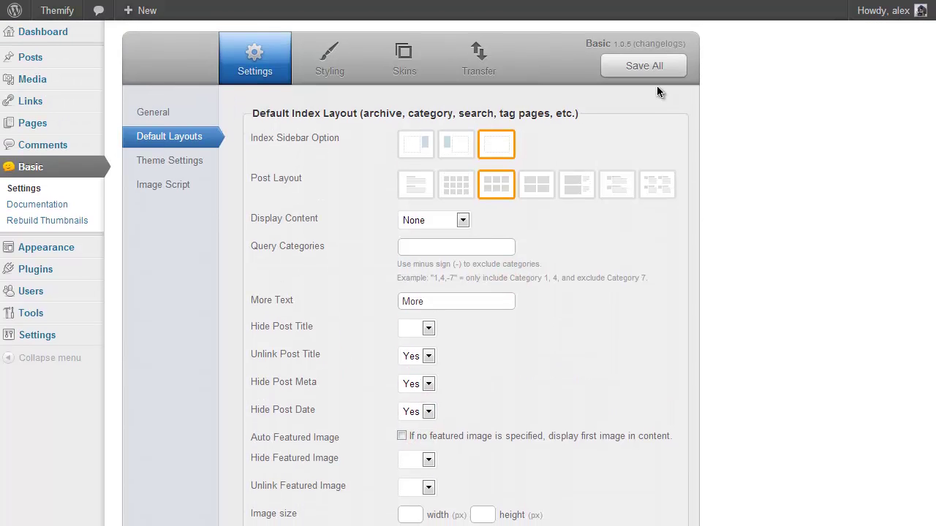
{"action": "left_click", "coordinate": [652, 67]}
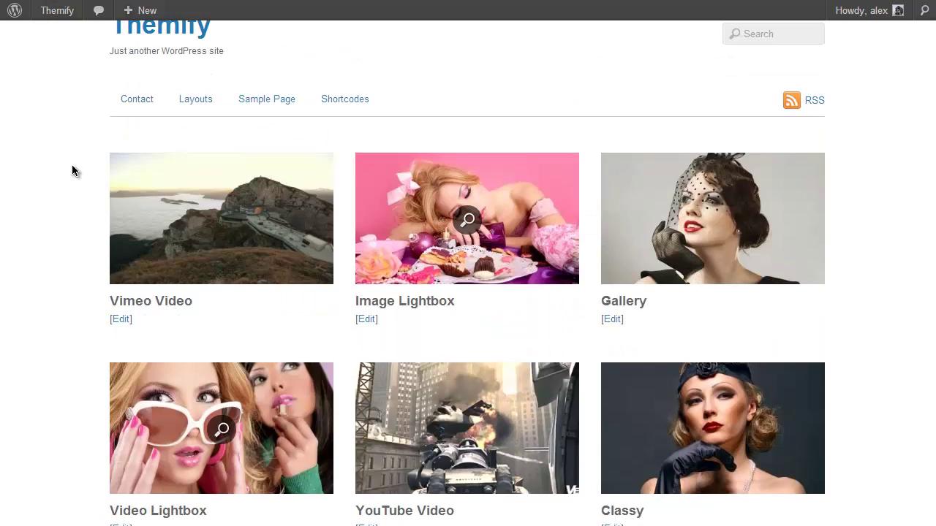
{"action": "scroll", "coordinate": [71, 167], "scroll_direction": "up", "scroll_amount": 1}
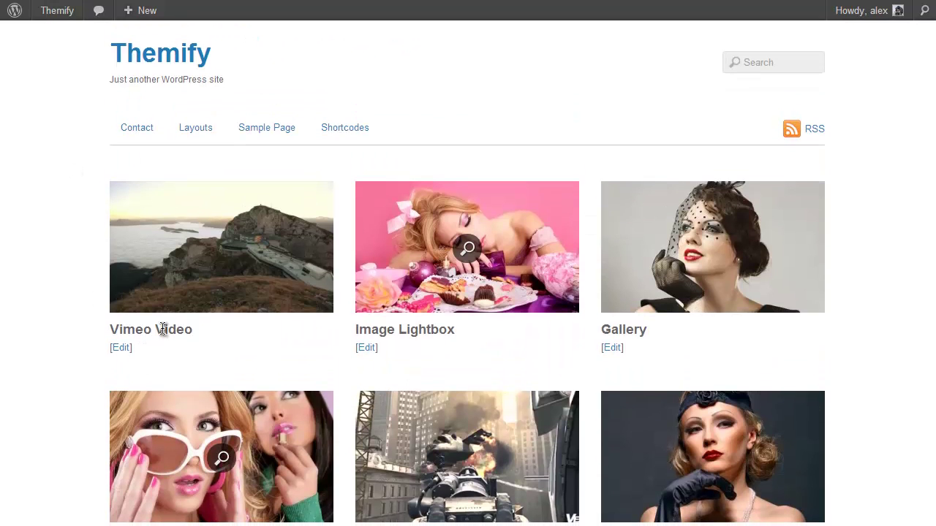
{"action": "scroll", "coordinate": [63, 299], "scroll_direction": "down", "scroll_amount": 1}
{"action": "scroll", "coordinate": [65, 88], "scroll_direction": "up", "scroll_amount": 1}
{"action": "scroll", "coordinate": [67, 123], "scroll_direction": "down", "scroll_amount": 4}
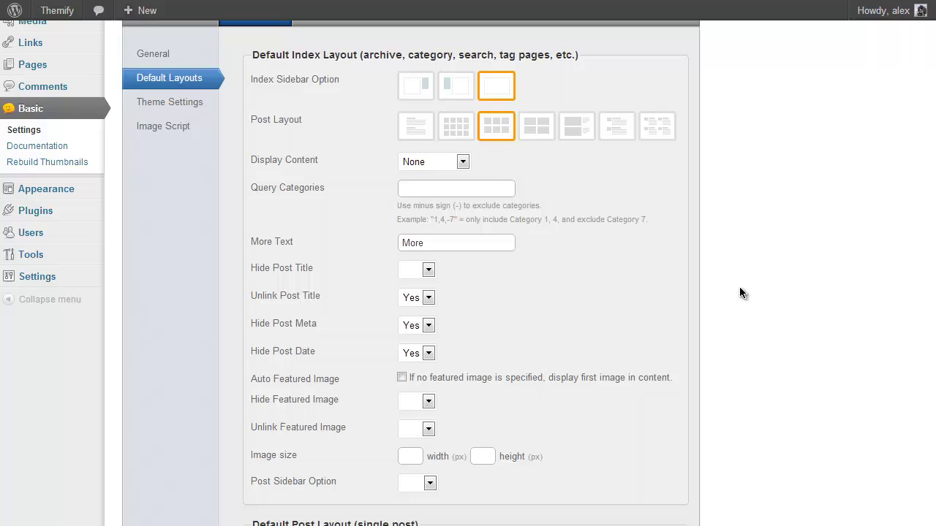
Enable Auto Featured Image so posts without a featured image use their first content image.
{"action": "scroll", "coordinate": [739, 287], "scroll_direction": "down", "scroll_amount": 2}
{"action": "scroll", "coordinate": [732, 256], "scroll_direction": "up", "scroll_amount": 3}
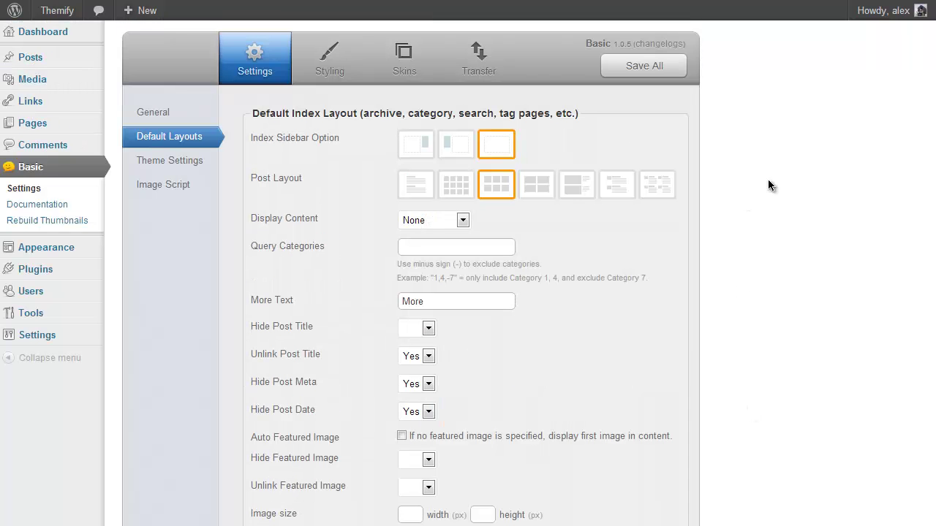
{"action": "scroll", "coordinate": [770, 166], "scroll_direction": "down", "scroll_amount": 5}
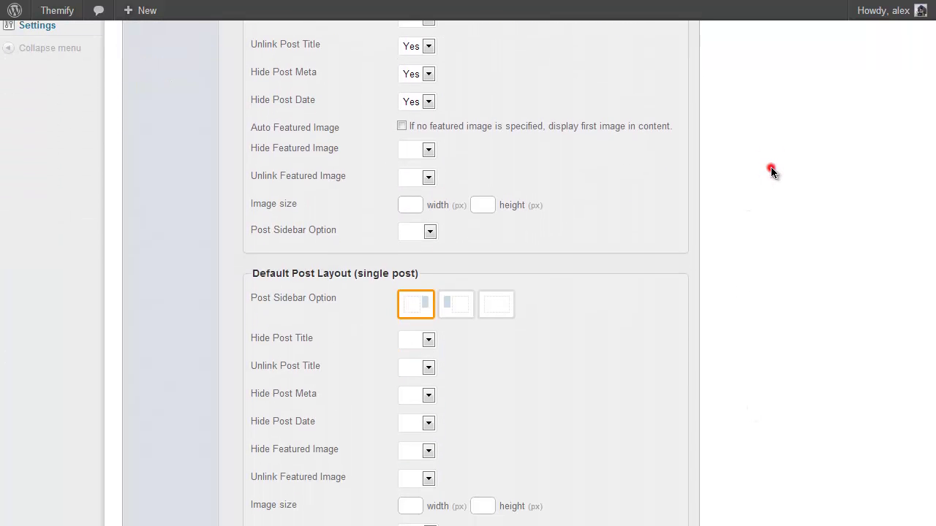
{"action": "scroll", "coordinate": [585, 175], "scroll_direction": "up", "scroll_amount": 1}
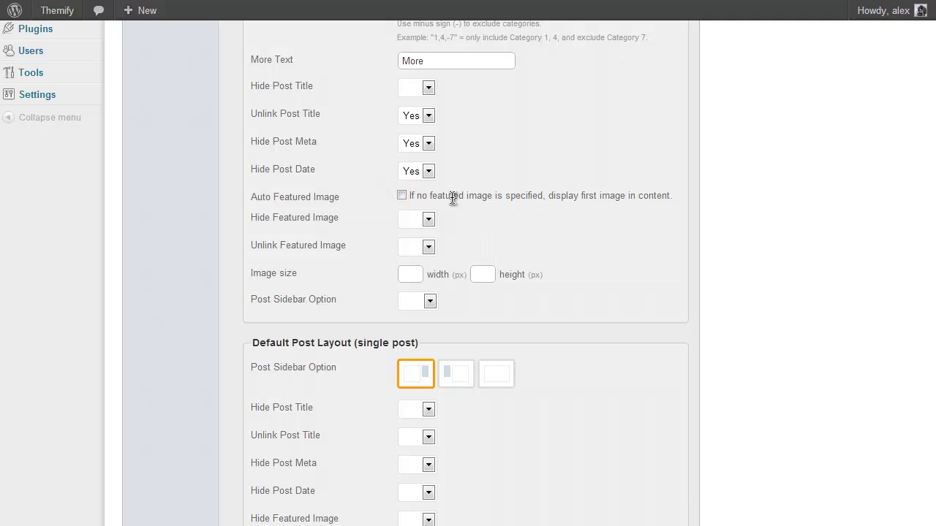
{"action": "left_click", "coordinate": [403, 193]}
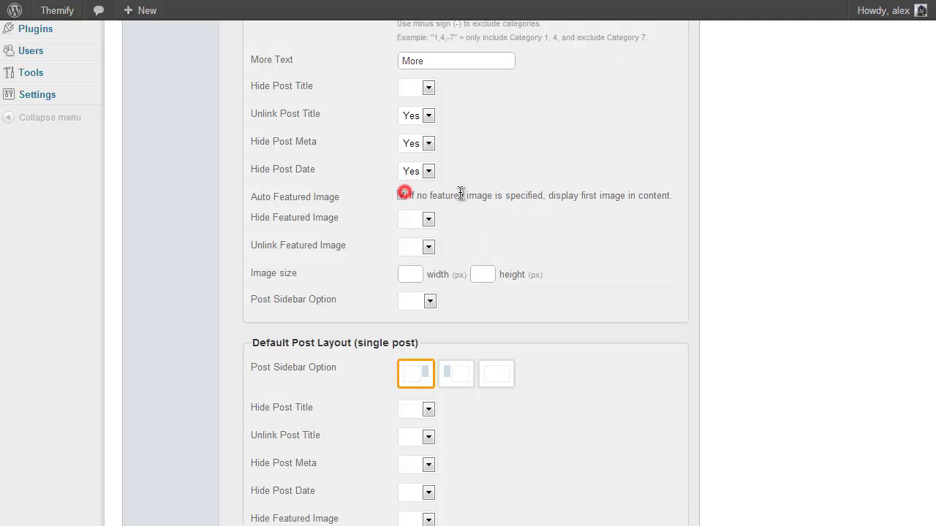
{"action": "left_click", "coordinate": [428, 219]}
{"action": "left_click", "coordinate": [494, 210]}
Set the index image size to 306 px width and 300 px height.
{"action": "scroll", "coordinate": [494, 211], "scroll_direction": "down", "scroll_amount": 1}
{"action": "scroll", "coordinate": [494, 212], "scroll_direction": "down", "scroll_amount": 2}
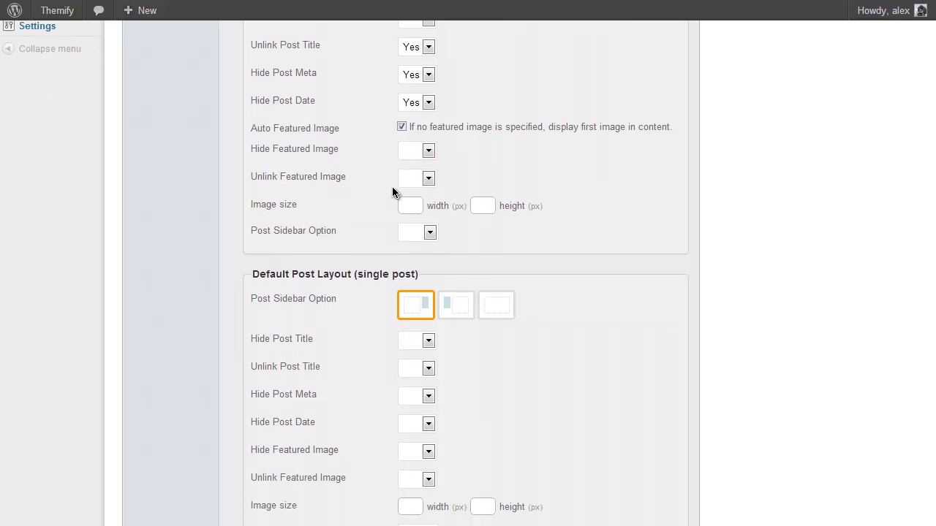
{"action": "left_click", "coordinate": [402, 204]}
{"action": "left_click", "coordinate": [488, 205]}
{"action": "left_click", "coordinate": [411, 207]}
{"action": "type", "text": "306"}
{"action": "left_click", "coordinate": [491, 205]}
{"action": "type", "text": "30"}
{"action": "left_click", "coordinate": [585, 237]}
Save all settings and check the enlarged homepage grid thumbnails.
{"action": "scroll", "coordinate": [570, 255], "scroll_direction": "up", "scroll_amount": 4}
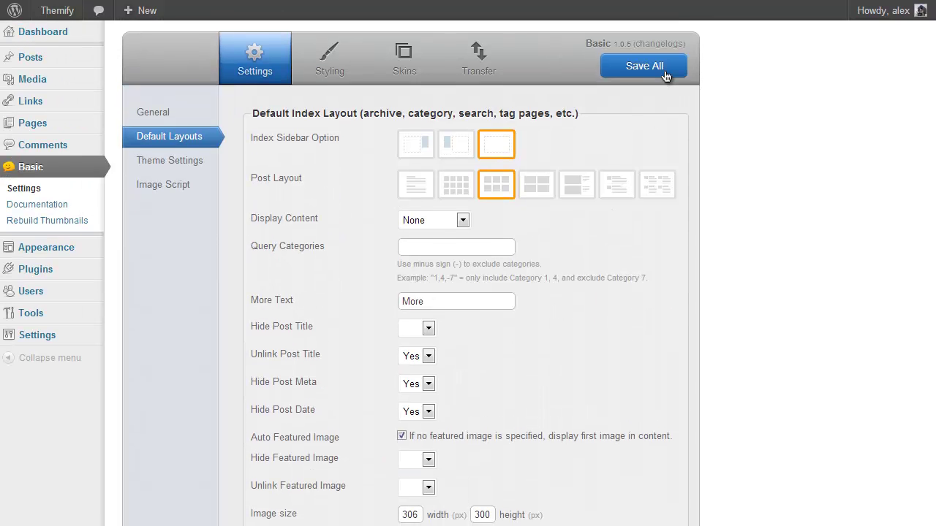
{"action": "left_click", "coordinate": [662, 60]}
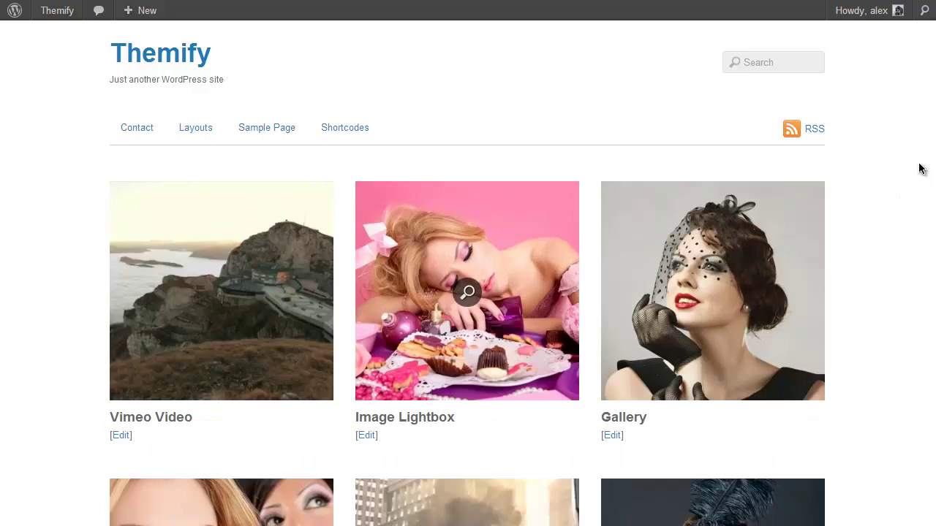
{"action": "scroll", "coordinate": [923, 171], "scroll_direction": "down", "scroll_amount": 2}
{"action": "scroll", "coordinate": [928, 293], "scroll_direction": "down", "scroll_amount": 10}
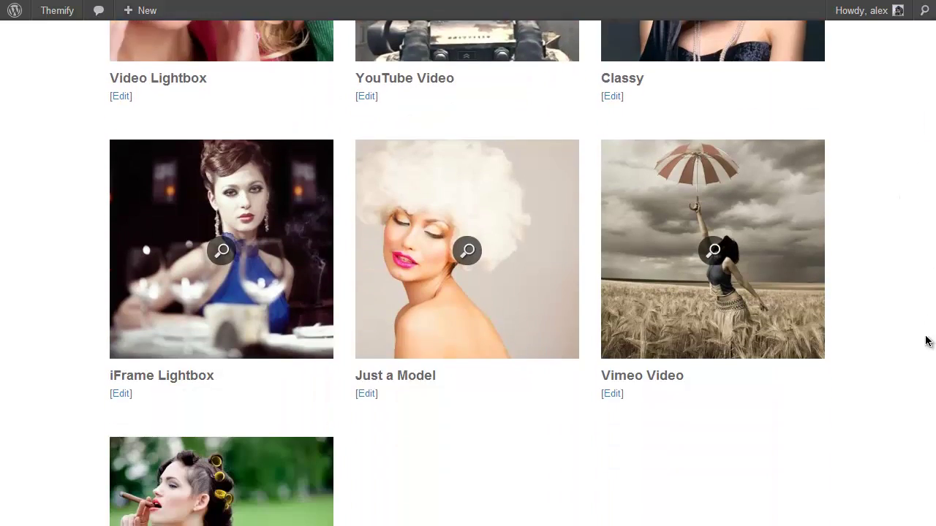
{"action": "scroll", "coordinate": [931, 292], "scroll_direction": "up", "scroll_amount": 12}
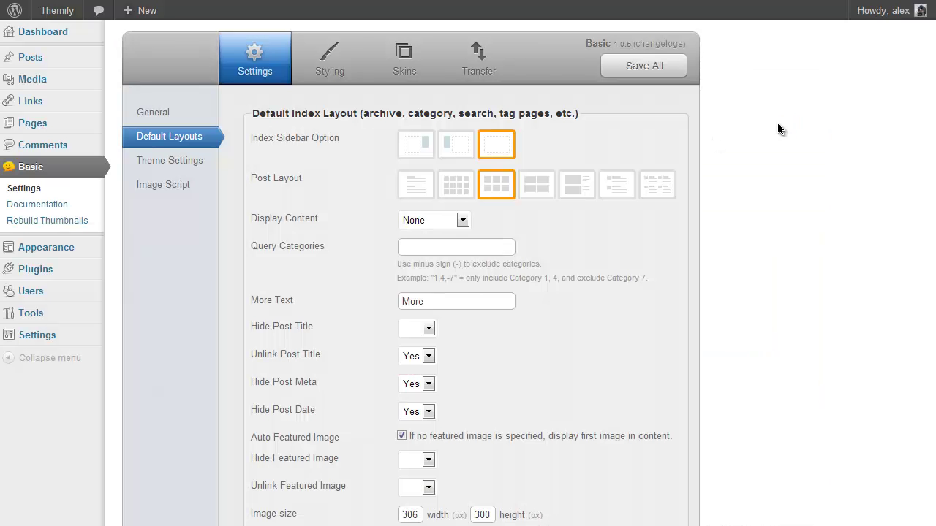
Review the single-post Hide Post Title and Hide Featured Image options, leaving both unchanged.
{"action": "scroll", "coordinate": [912, 99], "scroll_direction": "down", "scroll_amount": 6}
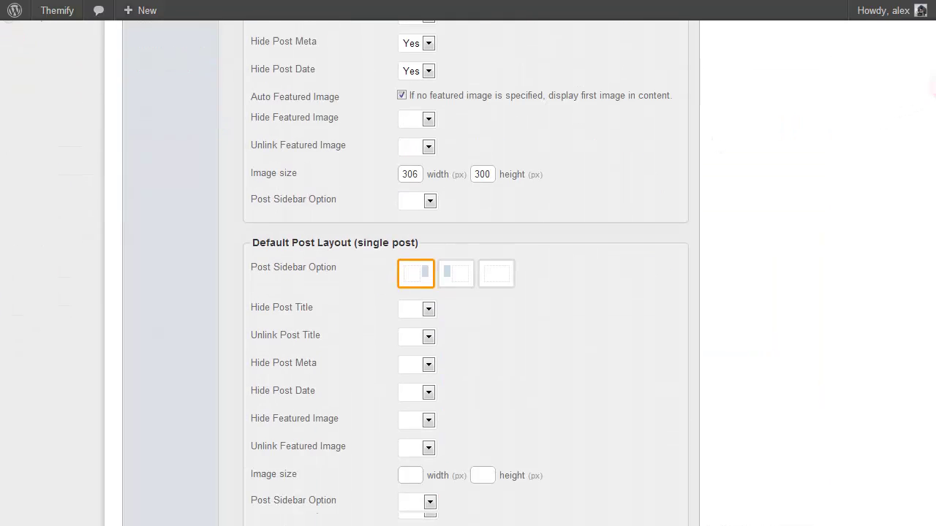
{"action": "scroll", "coordinate": [466, 273], "scroll_direction": "down", "scroll_amount": 1}
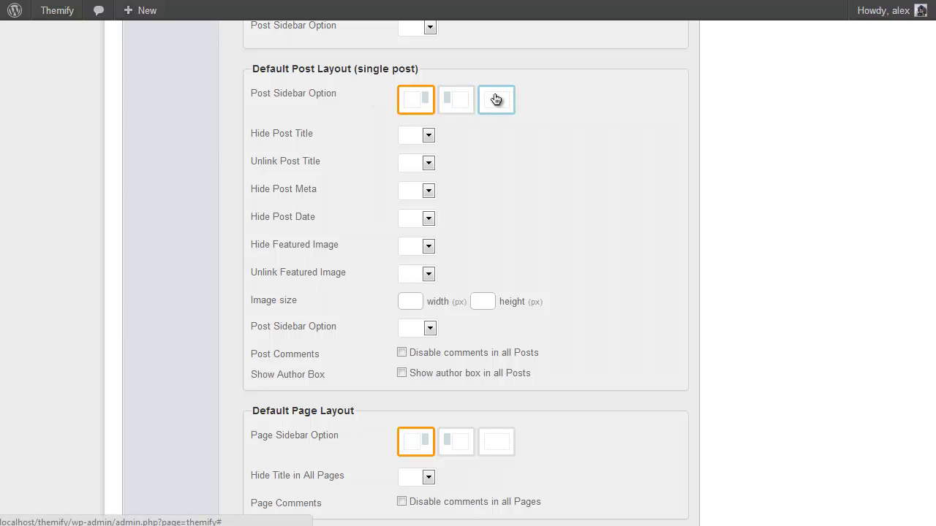
{"action": "left_click", "coordinate": [414, 135]}
{"action": "left_click", "coordinate": [414, 135]}
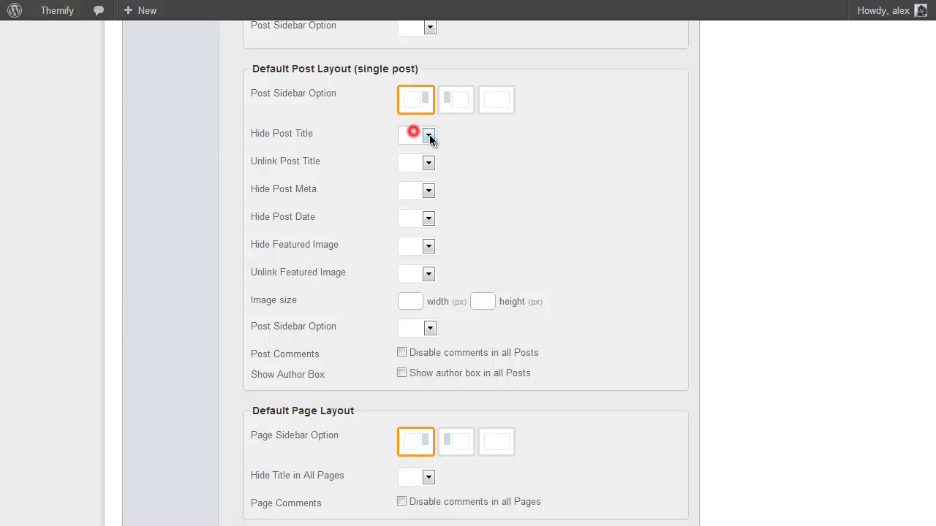
{"action": "scroll", "coordinate": [466, 147], "scroll_direction": "down", "scroll_amount": 2}
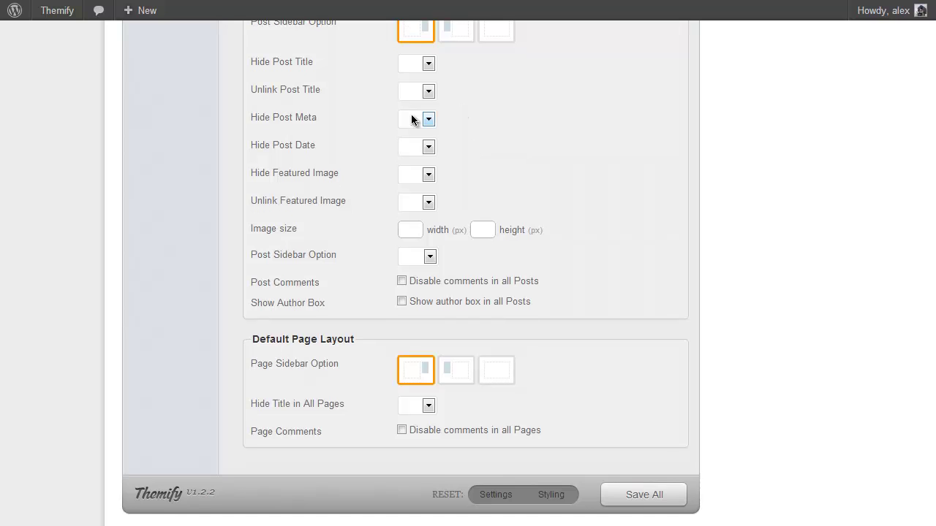
{"action": "left_click", "coordinate": [411, 178]}
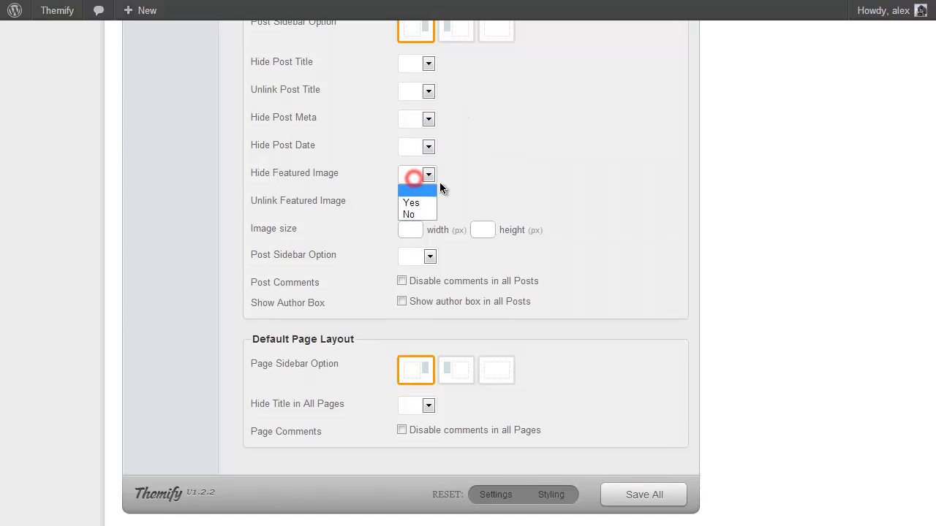
{"action": "left_click", "coordinate": [488, 194]}
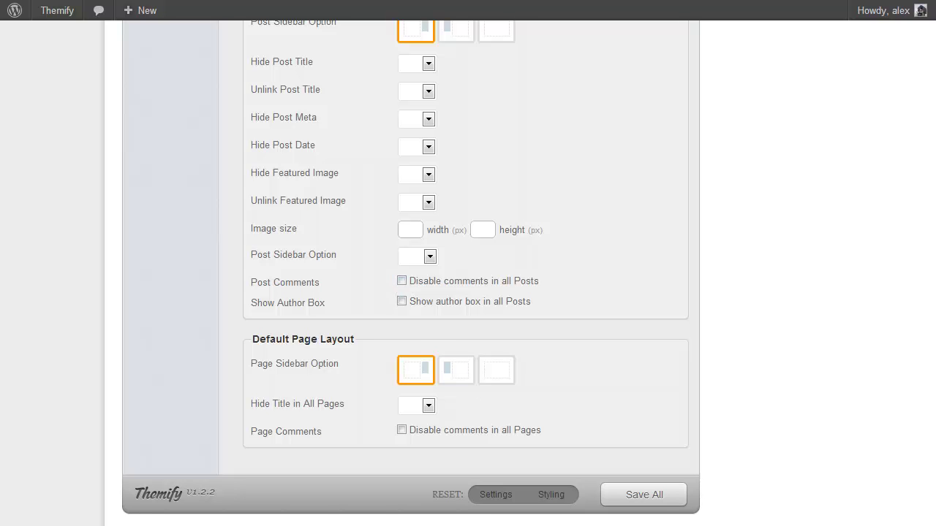
{"action": "scroll", "coordinate": [410, 343], "scroll_direction": "up", "scroll_amount": 2}
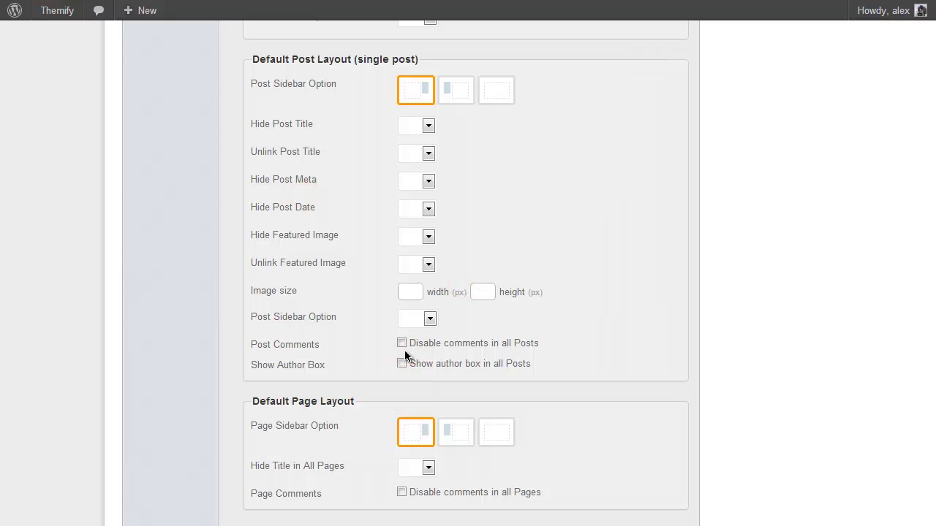
Turn on Disable comments in all Posts, save, and reload a post to confirm.
{"action": "left_click", "coordinate": [402, 342]}
{"action": "left_click", "coordinate": [652, 349]}
{"action": "scroll", "coordinate": [652, 349], "scroll_direction": "up", "scroll_amount": 7}
{"action": "left_click", "coordinate": [644, 66]}
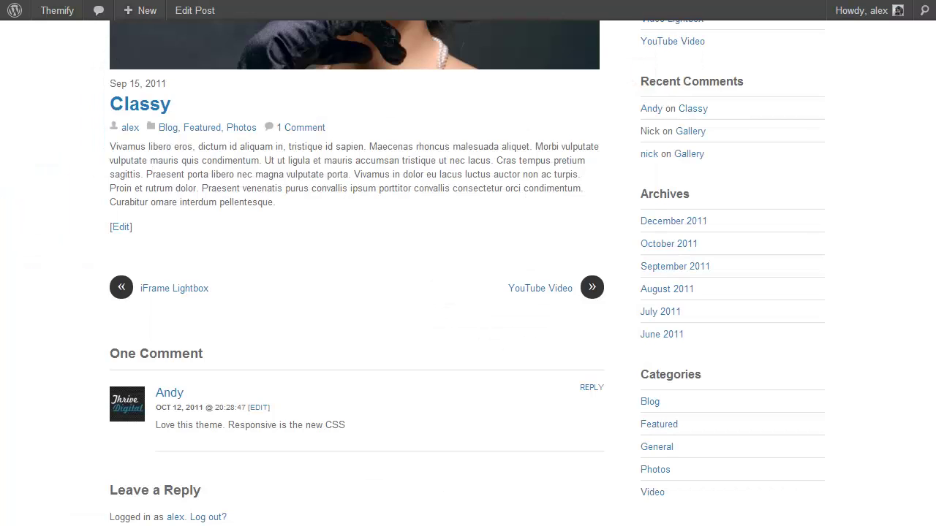
{"action": "key", "text": "F5"}
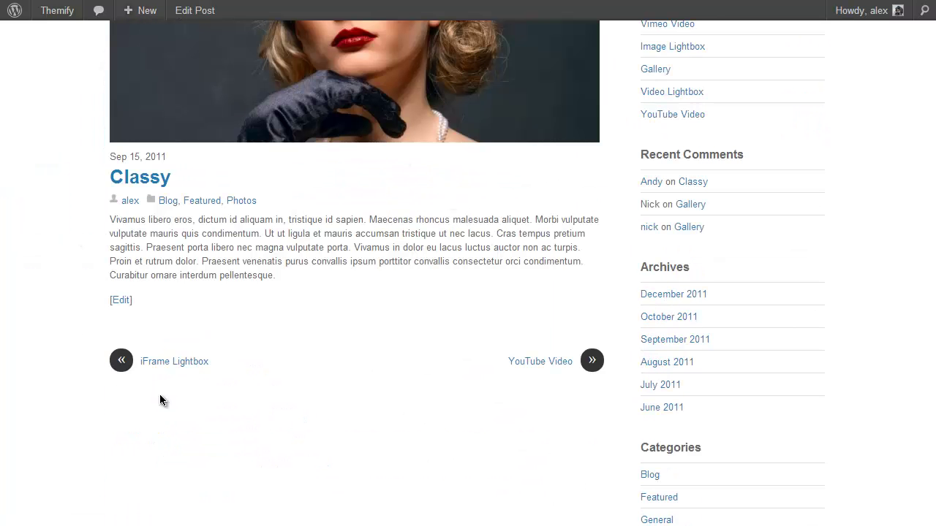
{"action": "left_click", "coordinate": [315, 4]}
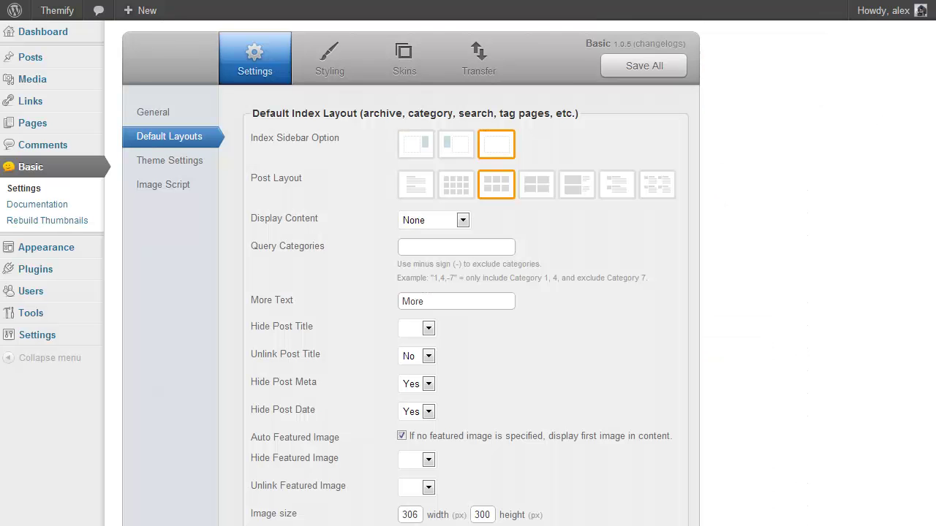
{"action": "scroll", "coordinate": [934, 74], "scroll_direction": "down", "scroll_amount": 4}
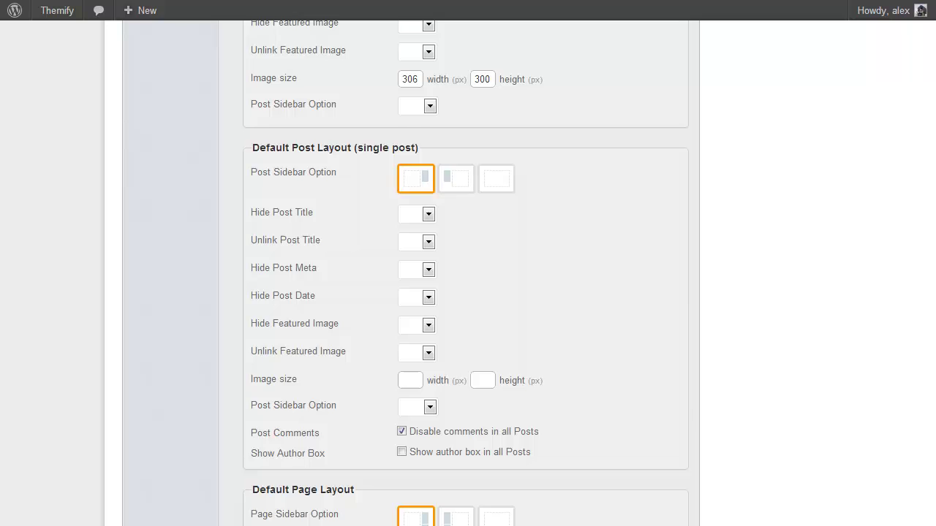
{"action": "scroll", "coordinate": [255, 305], "scroll_direction": "down", "scroll_amount": 3}
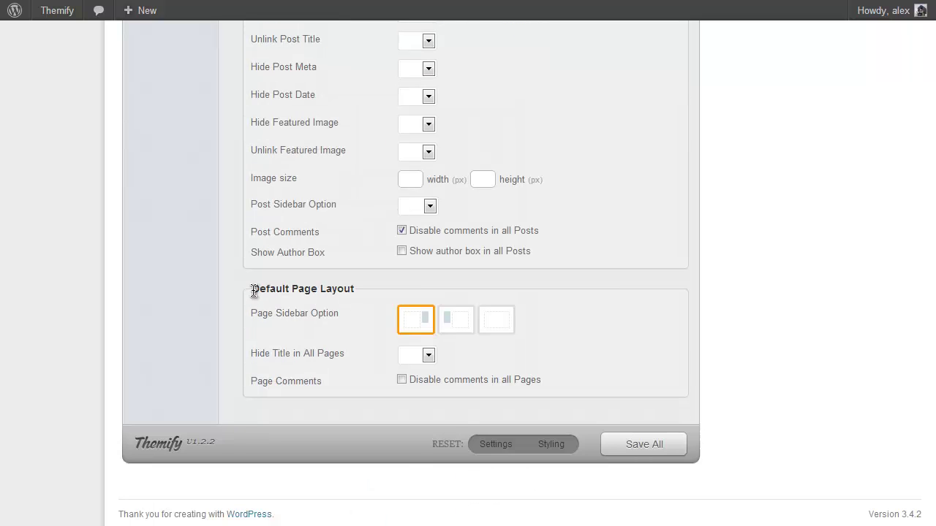
{"action": "left_click_drag", "start_coordinate": [253, 290], "coordinate": [368, 290]}
{"action": "left_click", "coordinate": [426, 354]}
{"action": "left_click", "coordinate": [420, 356]}
{"action": "left_click", "coordinate": [467, 361]}
{"action": "scroll", "coordinate": [869, 185], "scroll_direction": "up", "scroll_amount": 15}
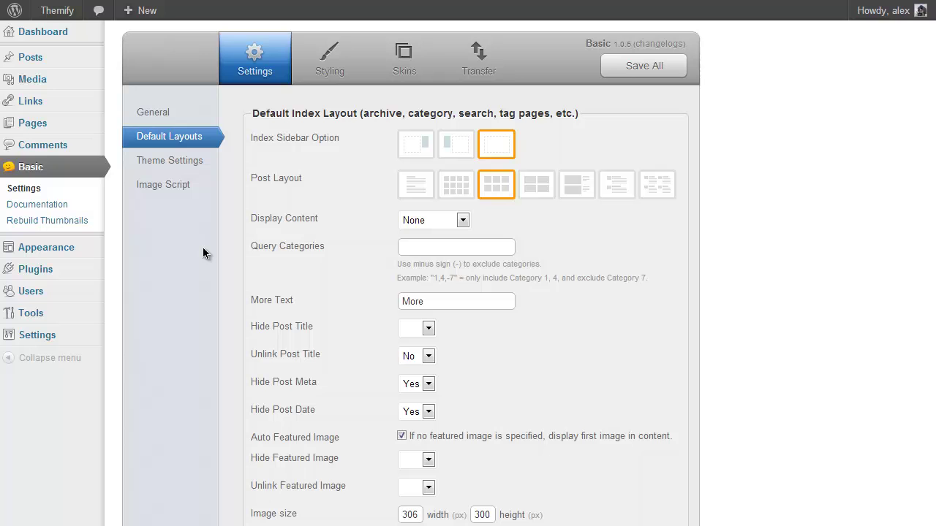
In Theme Settings, enter '(c) Themify 2012' as Footer Text 1.
{"action": "left_click", "coordinate": [196, 158]}
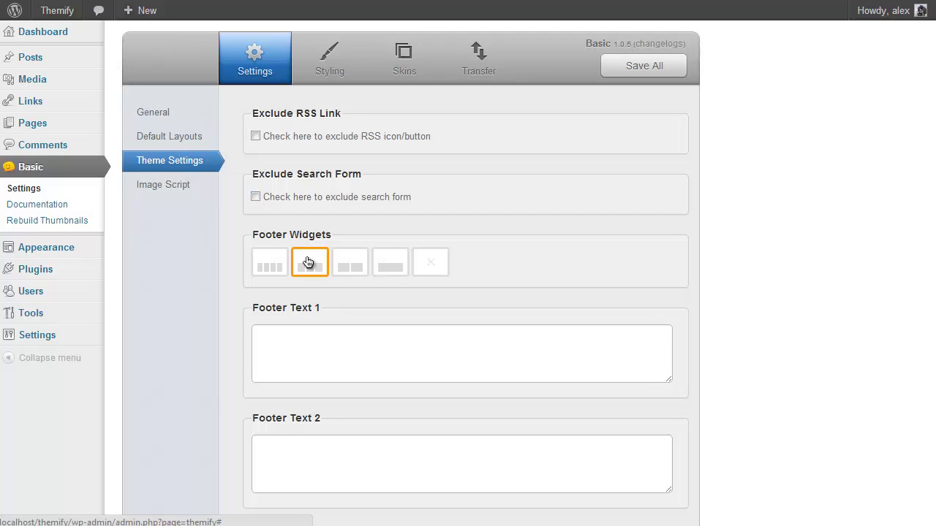
{"action": "scroll", "coordinate": [671, 212], "scroll_direction": "down", "scroll_amount": 1}
{"action": "scroll", "coordinate": [490, 222], "scroll_direction": "up", "scroll_amount": 1}
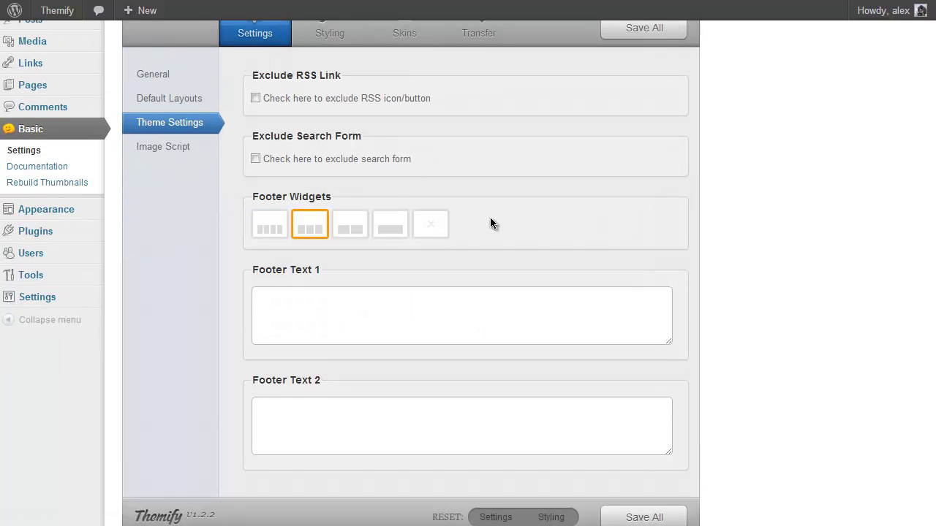
{"action": "left_click", "coordinate": [434, 295]}
{"action": "left_click", "coordinate": [388, 444]}
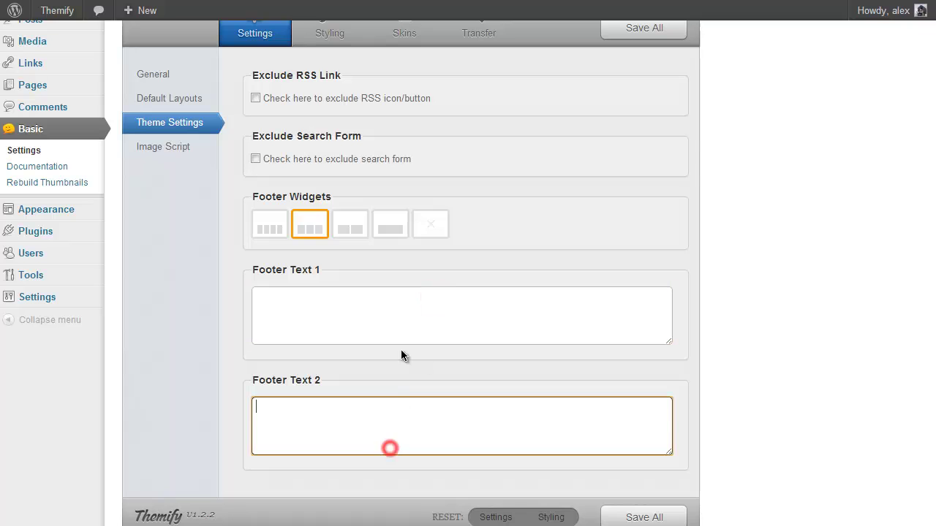
{"action": "left_click", "coordinate": [405, 319]}
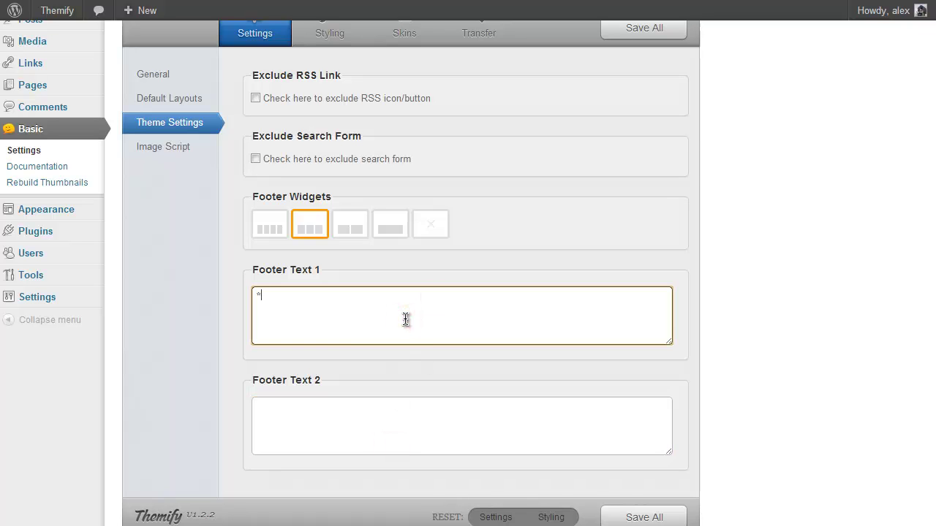
{"action": "type", "text": "(c) Themify 2012"}
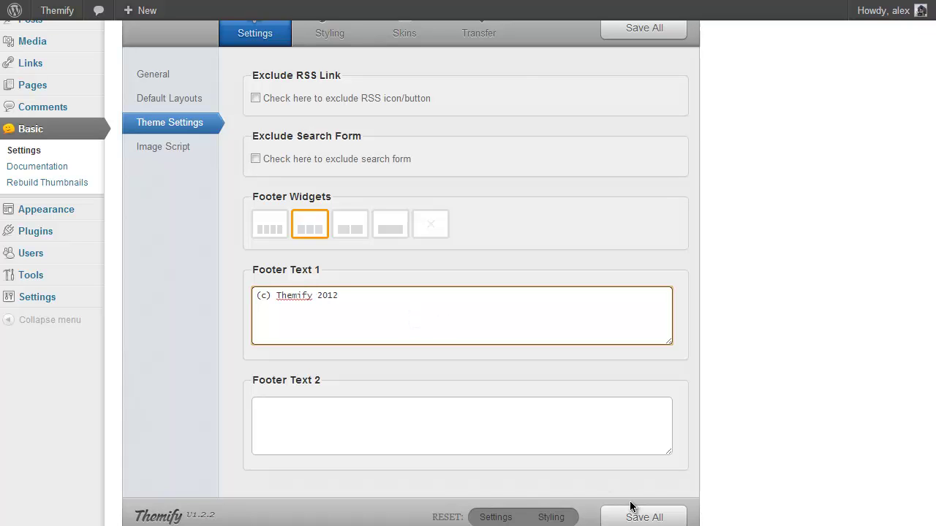
Save the theme settings and reload the live site to check its footer.
{"action": "left_click", "coordinate": [633, 509]}
{"action": "key", "text": "ctrl+Tab"}
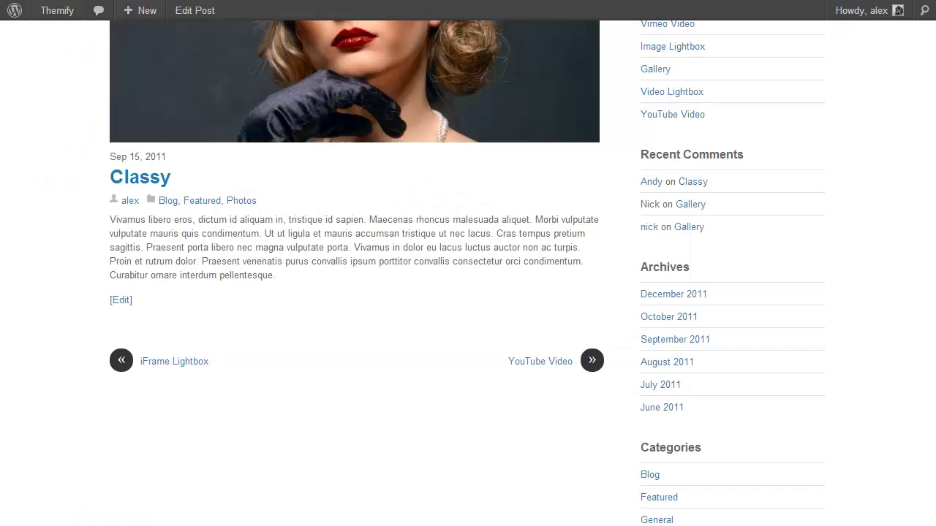
{"action": "key", "text": "F5"}
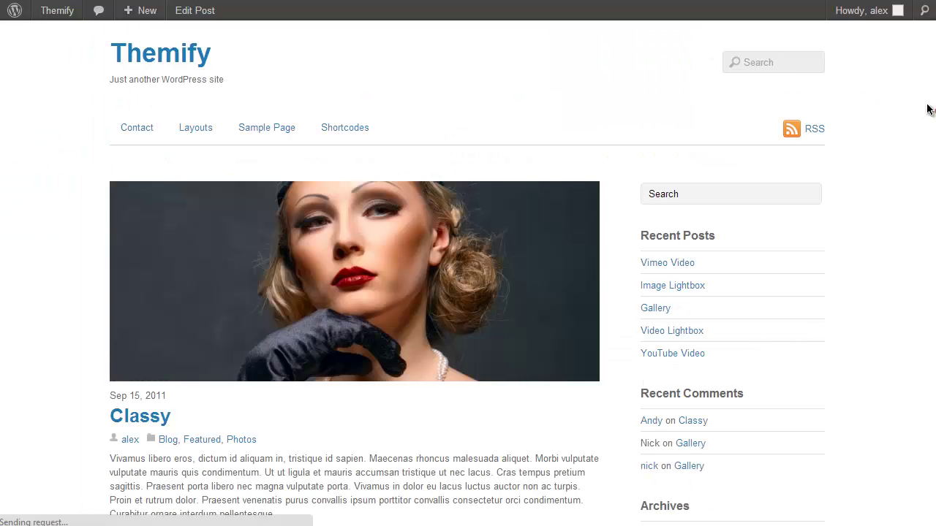
{"action": "scroll", "coordinate": [934, 73], "scroll_direction": "down", "scroll_amount": 20}
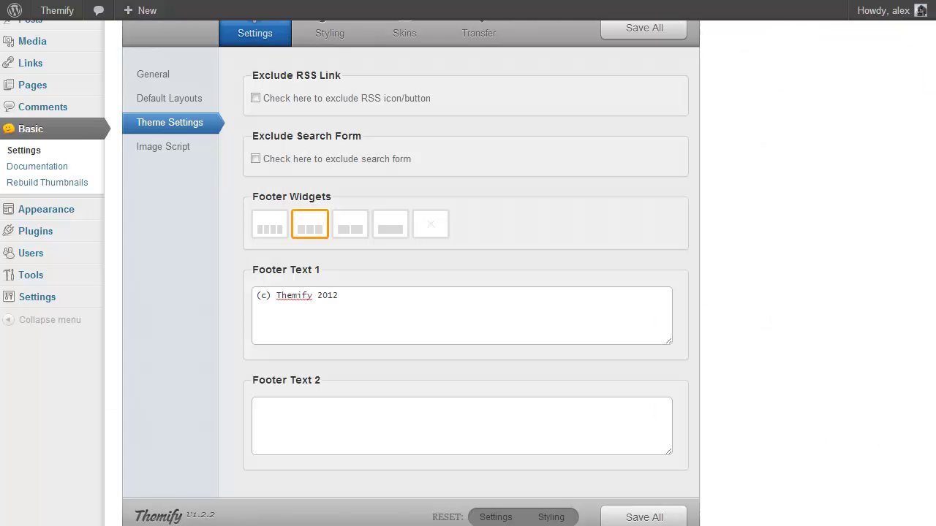
Replace Footer Text 2 with 'Powered by WordPress', fixing the typo, and save.
{"action": "triple_click", "coordinate": [462, 432]}
{"action": "type", "text": "Powered by WordPRes"}
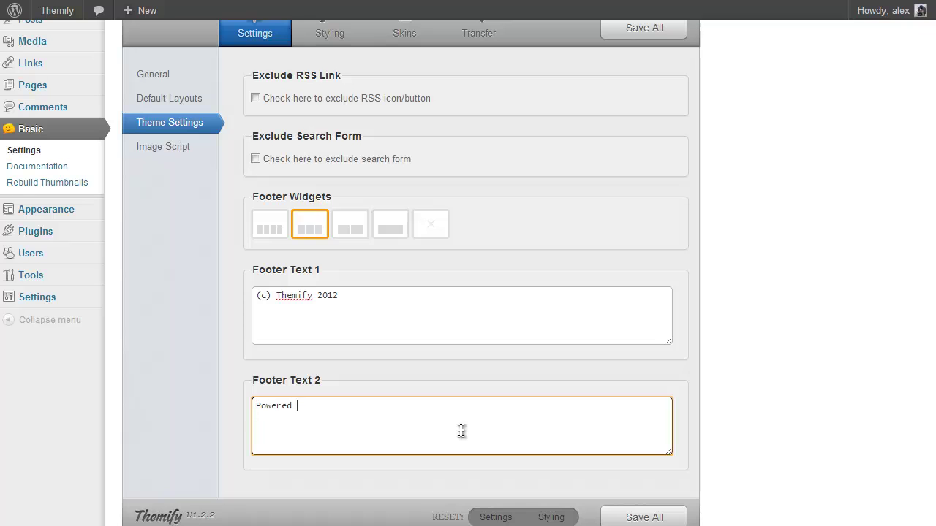
{"action": "type", "text": "s"}
{"action": "key", "text": "BackSpace"}
{"action": "key", "text": "BackSpace"}
{"action": "key", "text": "BackSpace"}
{"action": "key", "text": "BackSpace"}
{"action": "type", "text": "rss"}
{"action": "key", "text": "BackSpace"}
{"action": "key", "text": "BackSpace"}
{"action": "type", "text": "ess"}
{"action": "left_click", "coordinate": [619, 514]}
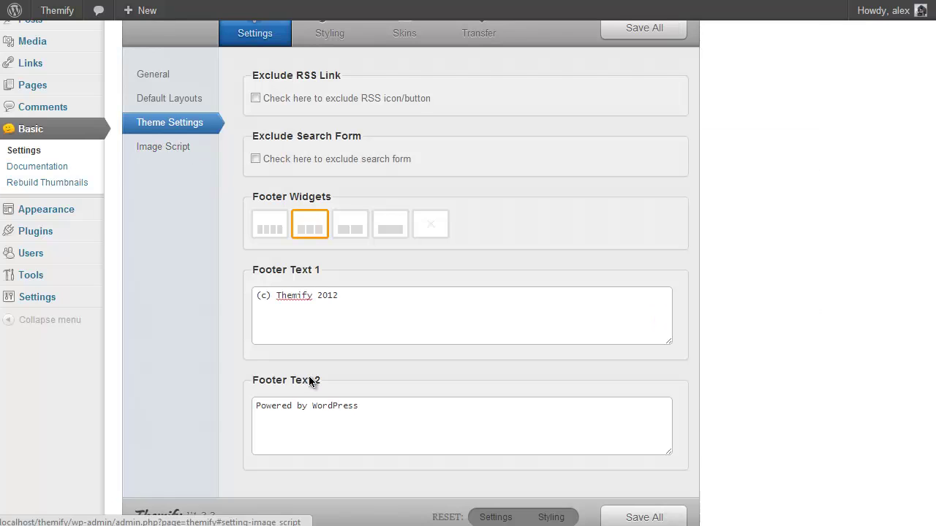
{"action": "scroll", "coordinate": [773, 287], "scroll_direction": "up", "scroll_amount": 1}
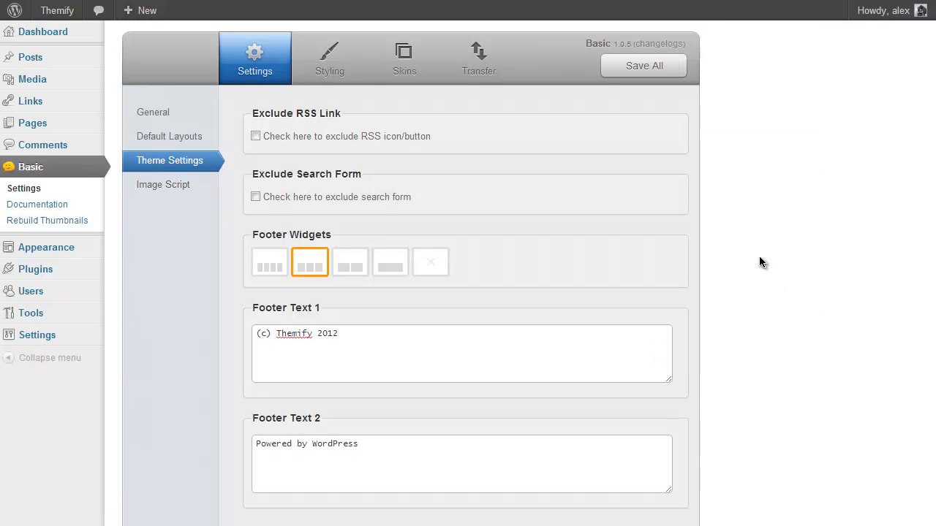
Open the Image Script settings and review the cropping alignment and vertical cropping choices.
{"action": "left_click", "coordinate": [161, 186]}
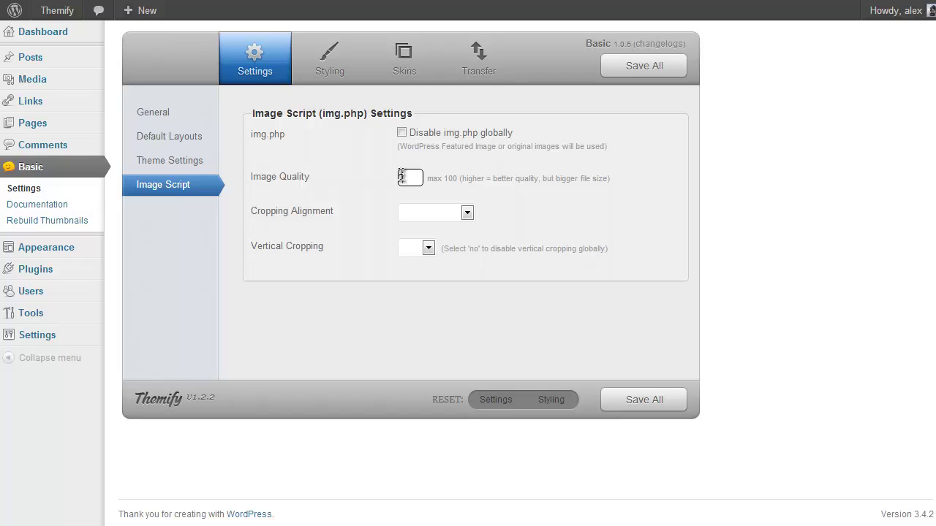
{"action": "left_click", "coordinate": [447, 213]}
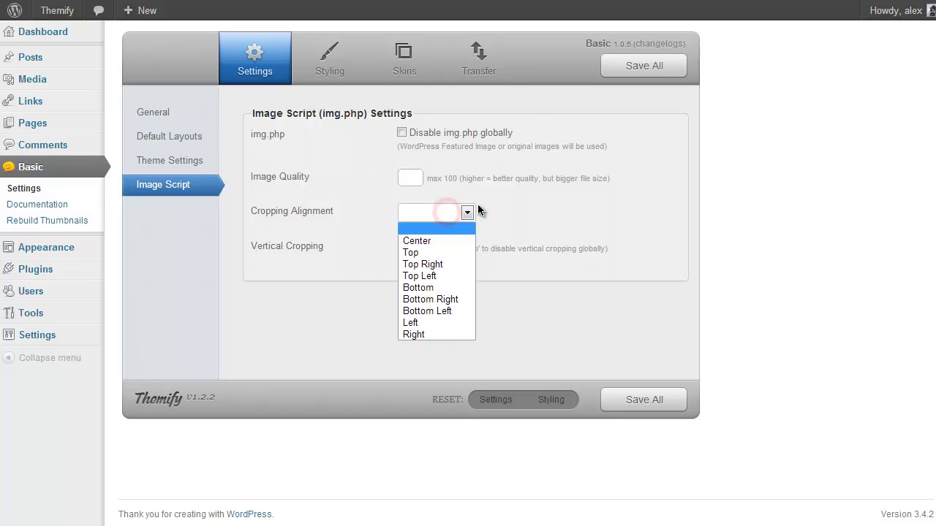
{"action": "left_click", "coordinate": [475, 207]}
{"action": "left_click", "coordinate": [430, 247]}
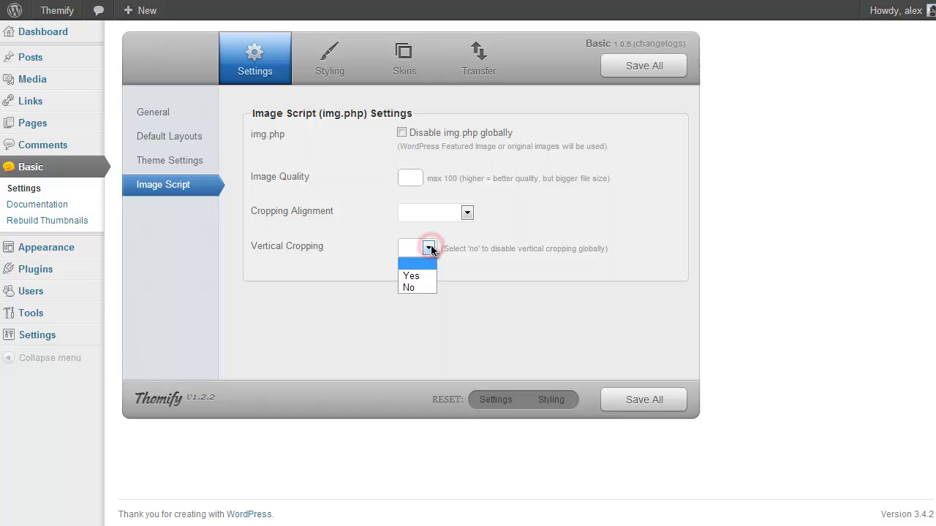
{"action": "left_click", "coordinate": [488, 316]}
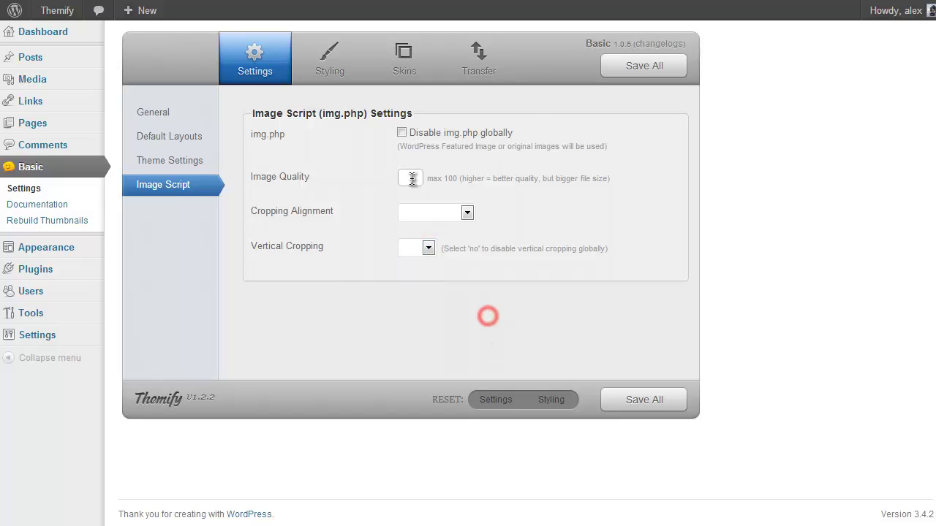
Set Image Quality 80, Center cropping alignment, Vertical Cropping No, save, and view the YouTube Video post.
{"action": "left_click", "coordinate": [412, 178]}
{"action": "type", "text": "80"}
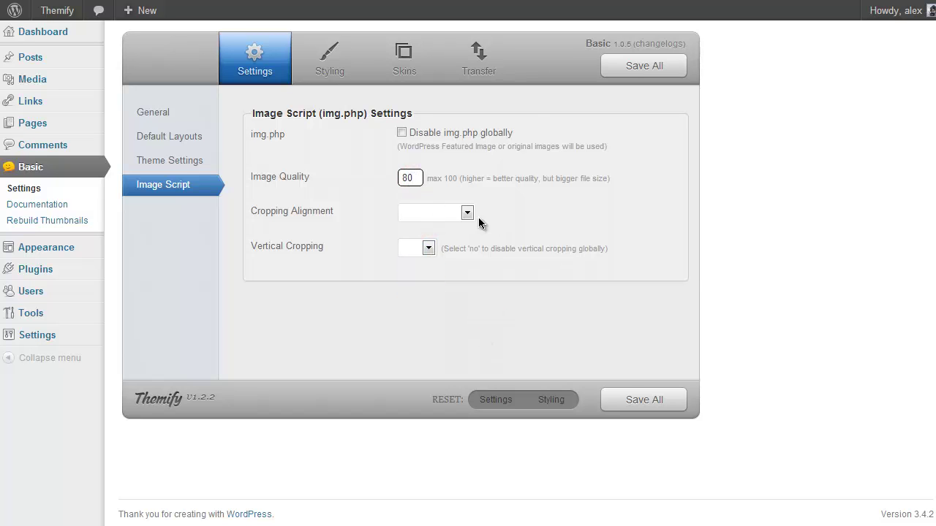
{"action": "left_click", "coordinate": [452, 211]}
{"action": "left_click", "coordinate": [424, 238]}
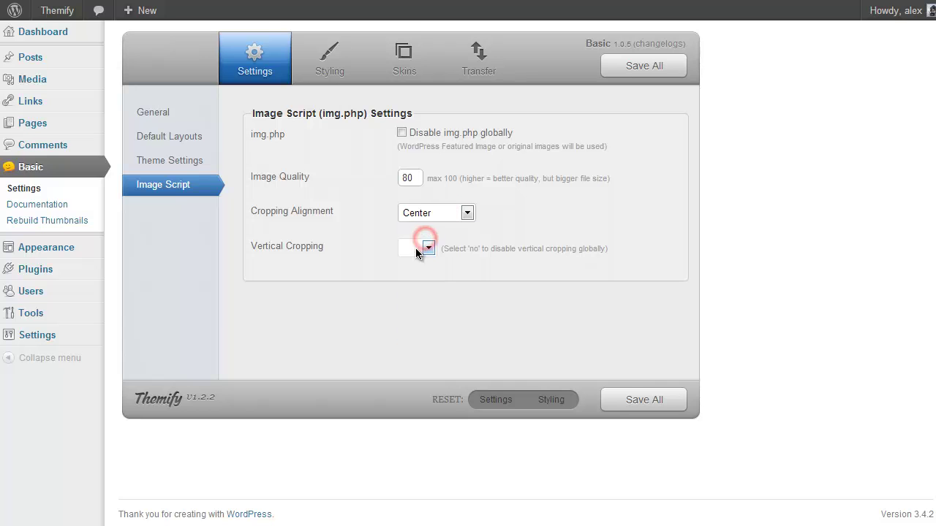
{"action": "left_click", "coordinate": [419, 251]}
{"action": "left_click", "coordinate": [420, 288]}
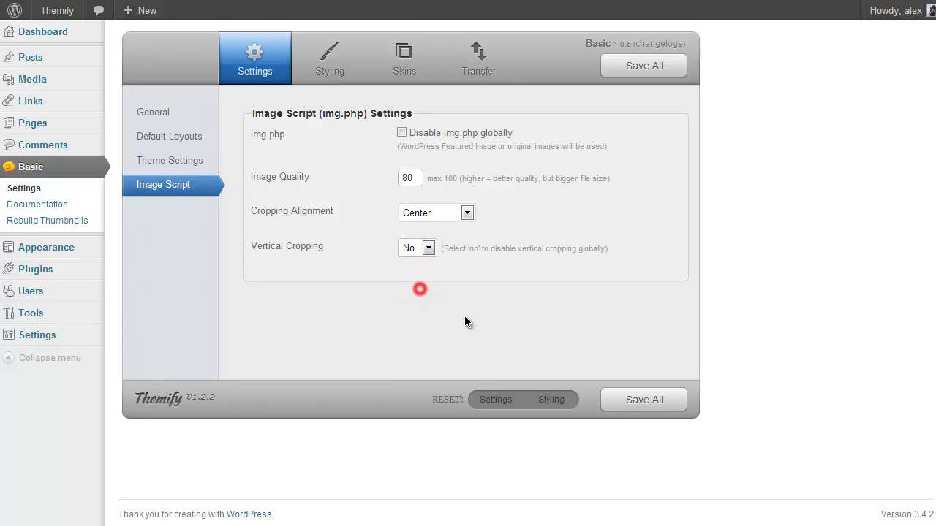
{"action": "left_click", "coordinate": [642, 397]}
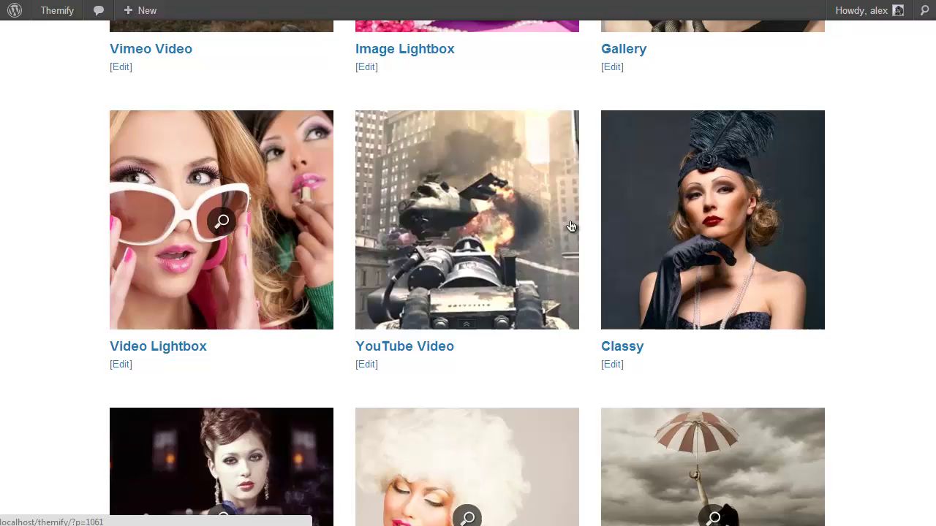
{"action": "left_click", "coordinate": [571, 227]}
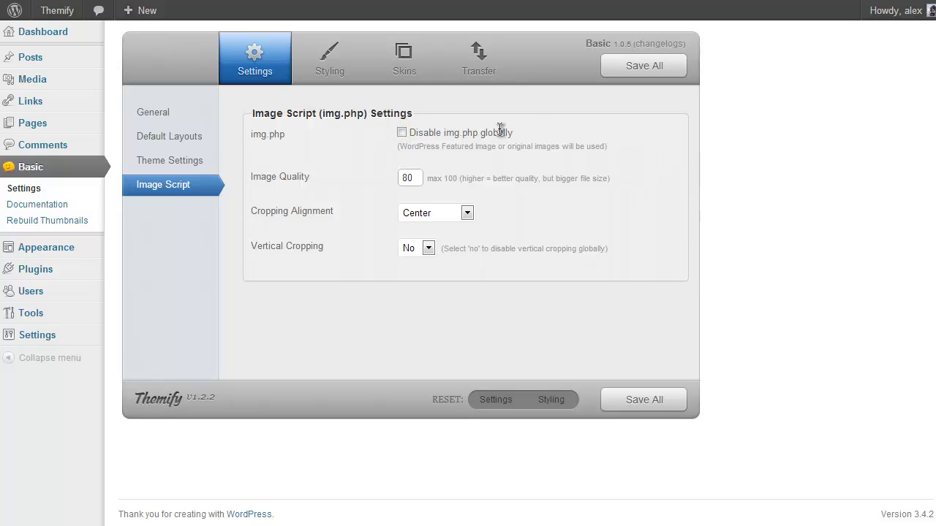
Tick Disable img.php globally, browse the Styling, Skins and Transfer tabs, then return to Settings.
{"action": "left_click", "coordinate": [401, 133]}
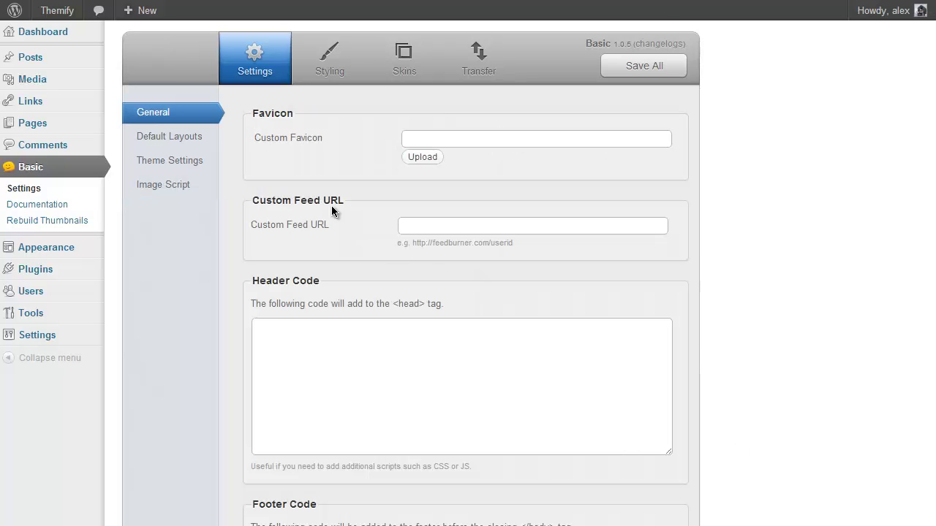
{"action": "left_click", "coordinate": [331, 70]}
{"action": "left_click", "coordinate": [407, 75]}
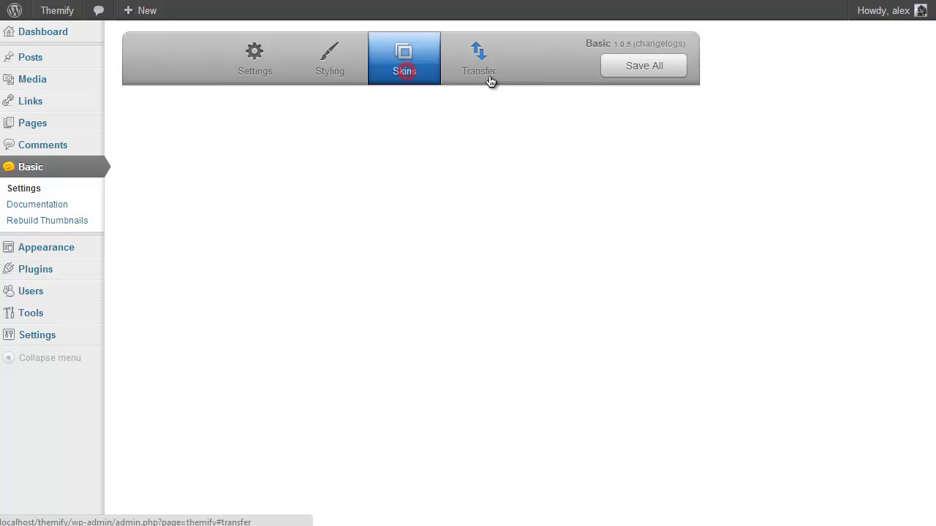
{"action": "left_click", "coordinate": [484, 69]}
{"action": "left_click", "coordinate": [272, 66]}
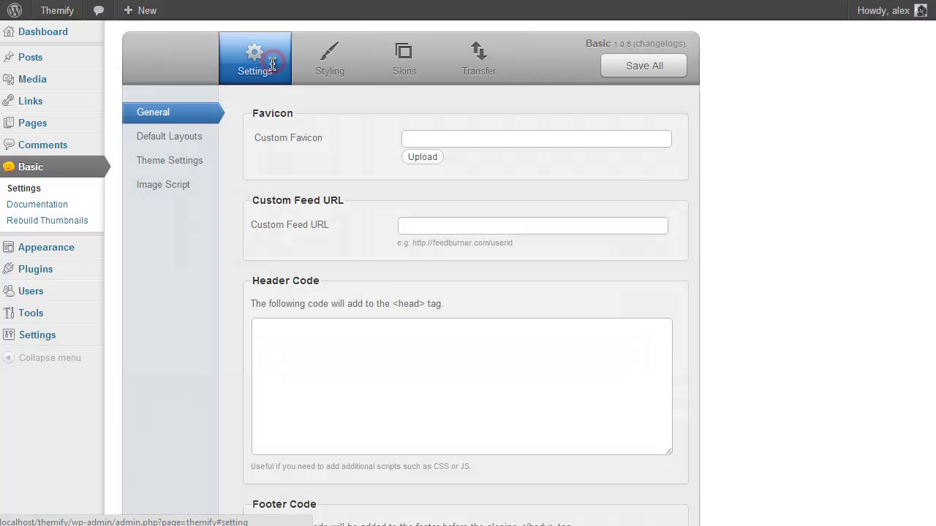